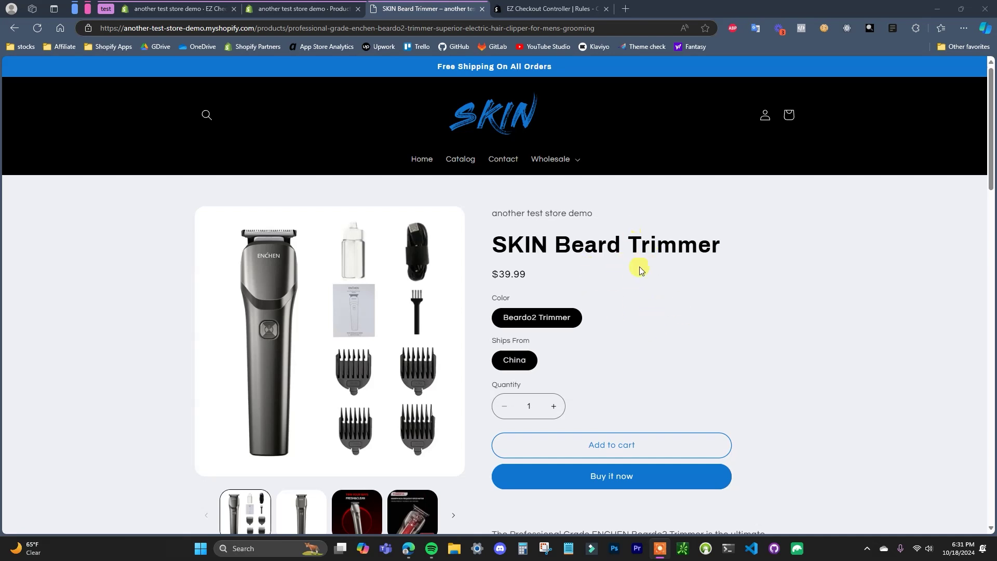
# - Add three SKIN Beard Trimmers to the cart and check out to a $119.97 total
pyautogui.doubleClick(555, 408)
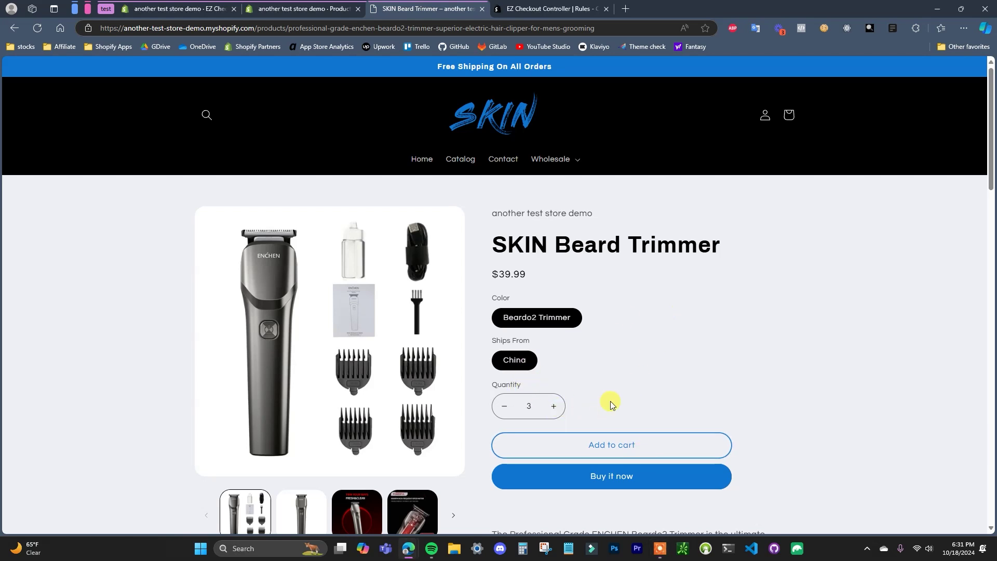
pyautogui.click(613, 448)
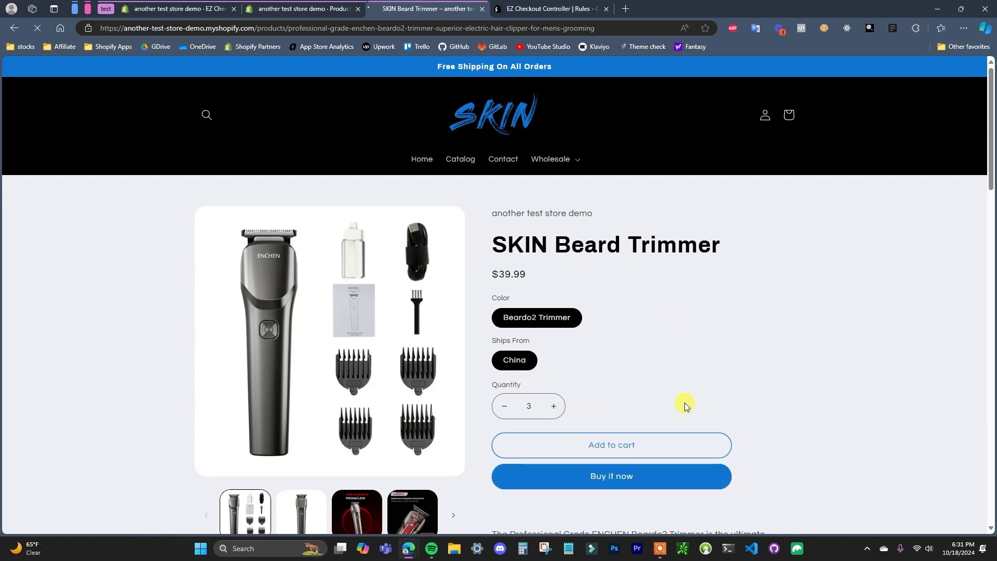
pyautogui.click(748, 498)
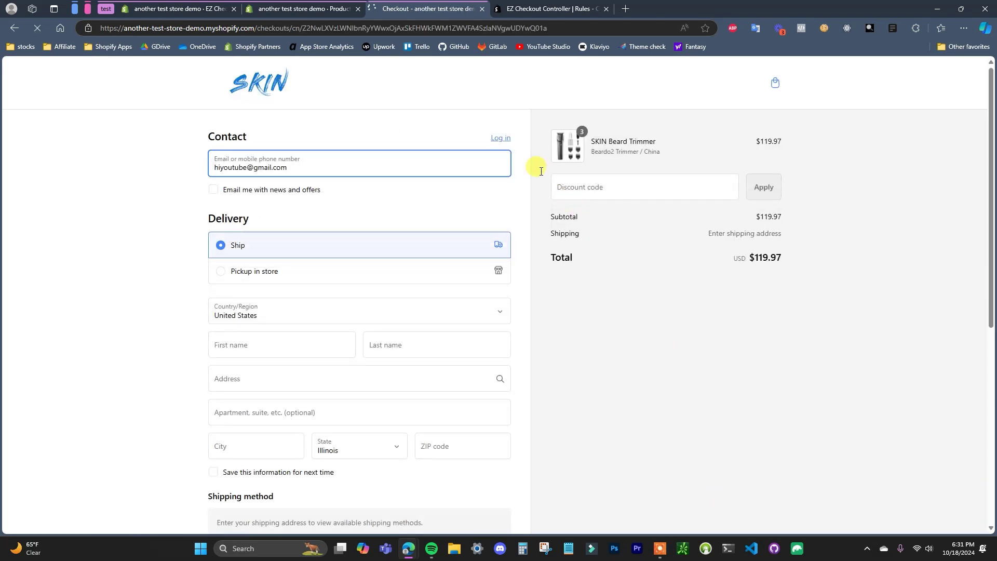
# - Autofill the saved delivery details, which brings up the 'minimum order quantity is 5' banner
pyautogui.click(315, 165)
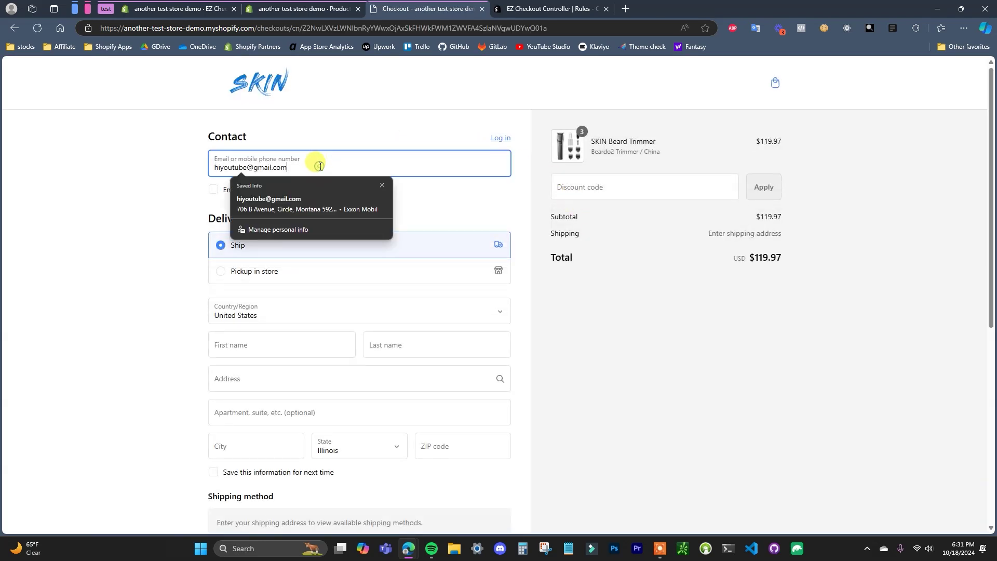
pyautogui.click(319, 193)
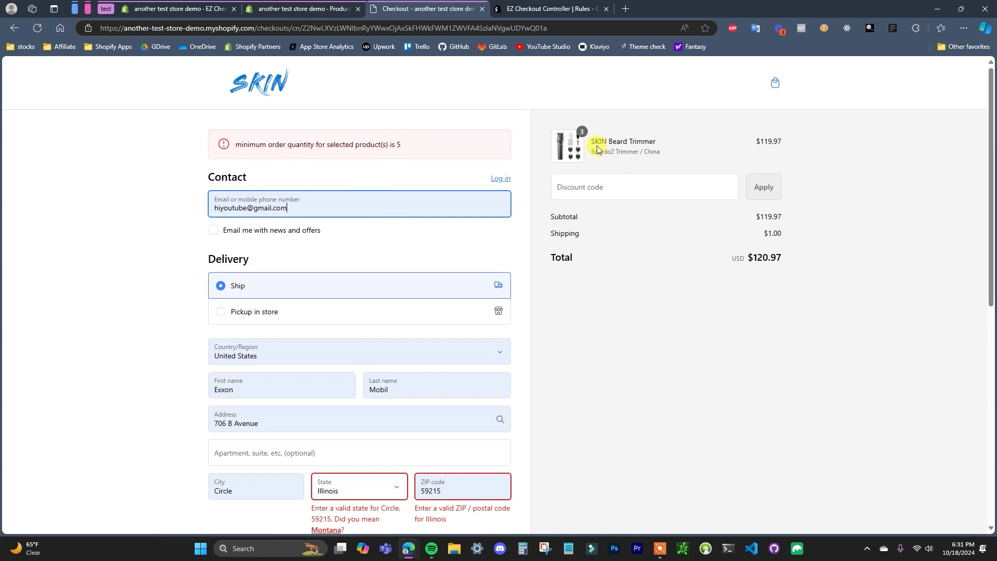
pyautogui.scroll(-1, 521, 340)
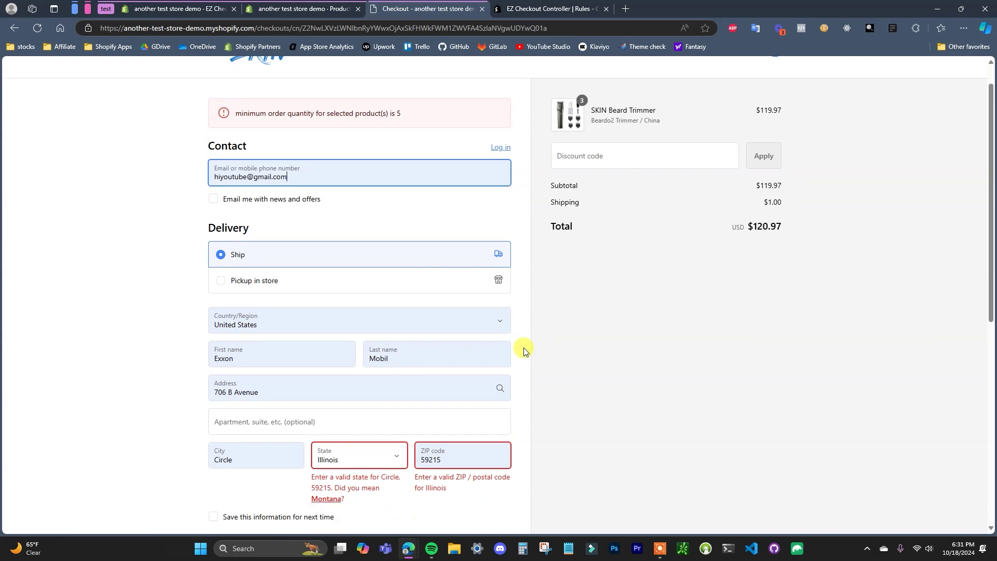
pyautogui.scroll(1, 516, 336)
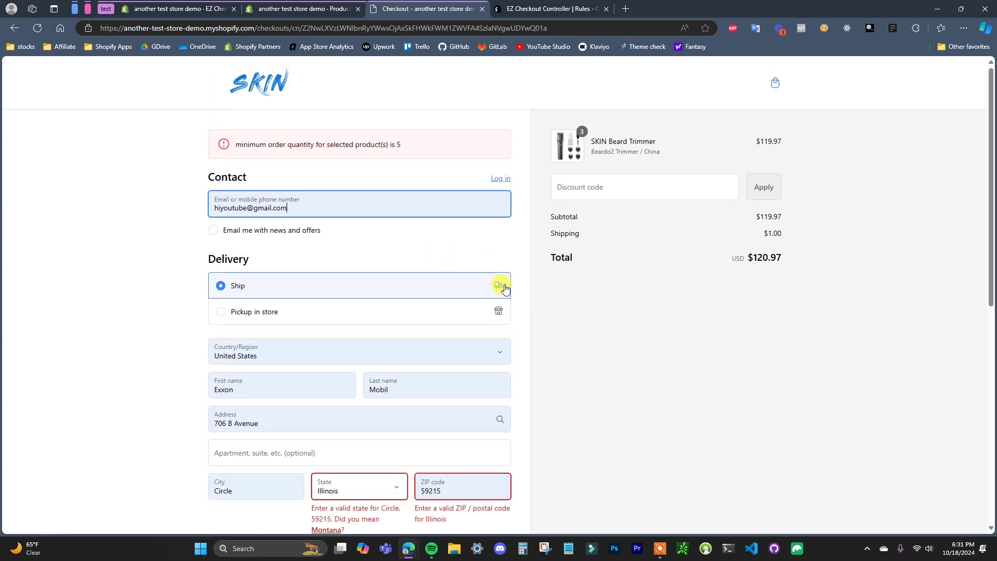
pyautogui.click(218, 9)
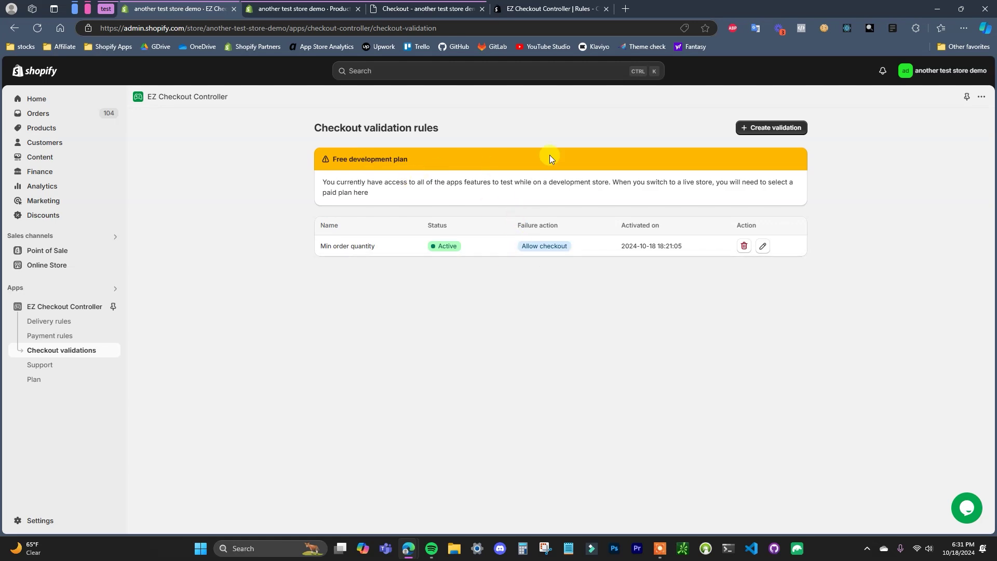
# - Glance at the app's store listing, then open the Min order quantity rule for editing
pyautogui.click(546, 9)
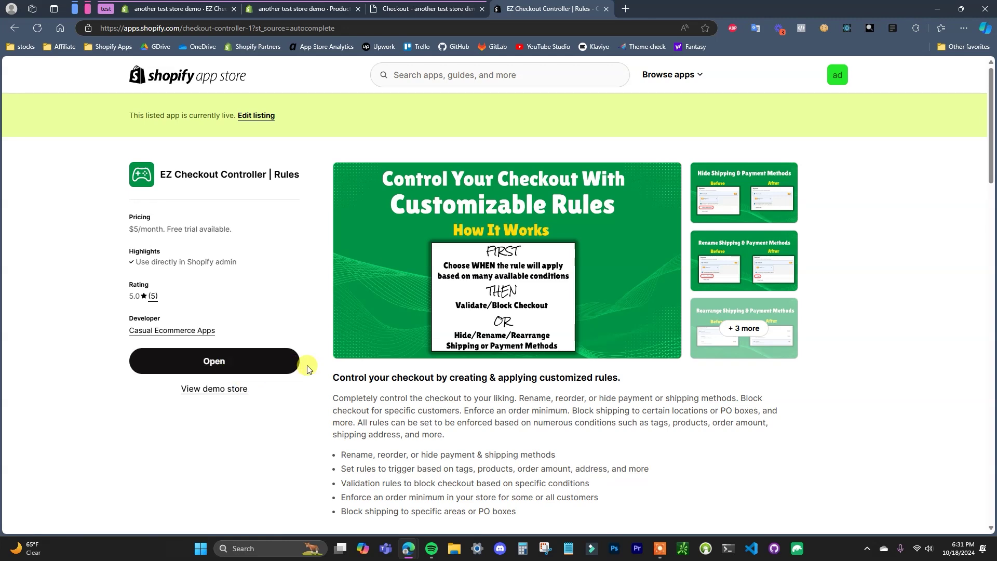
pyautogui.click(191, 11)
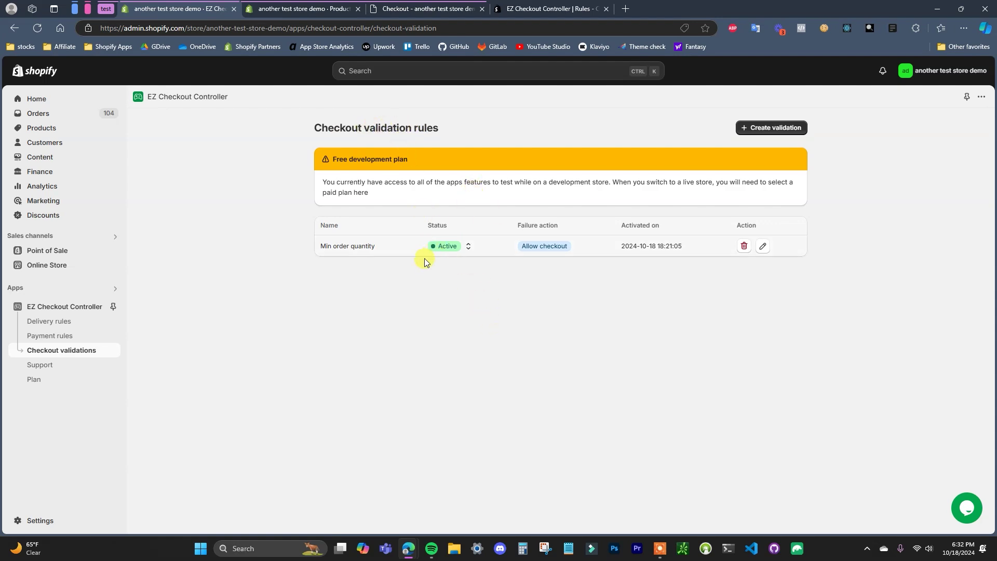
pyautogui.click(761, 250)
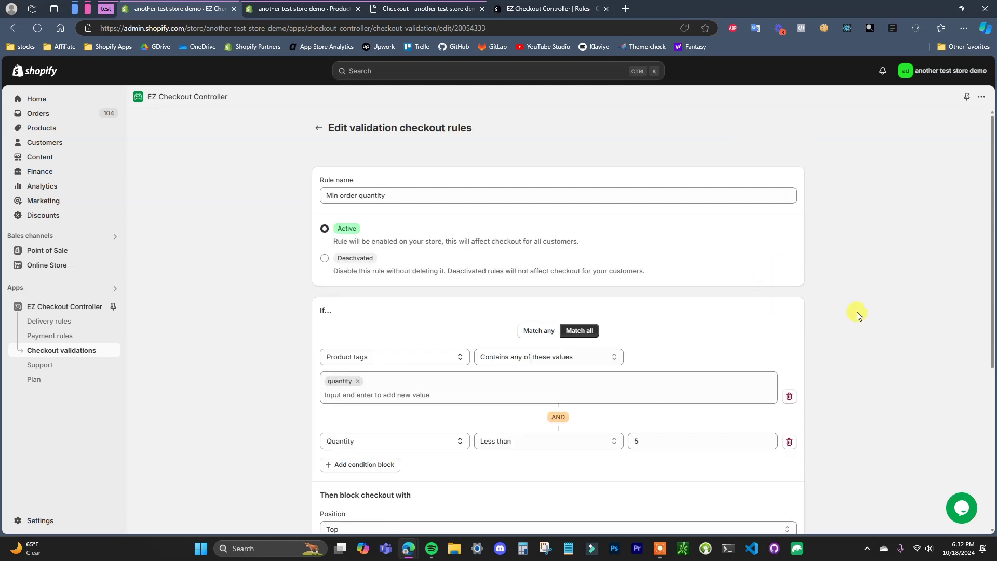
# - Review the rule's conditions and confirm the SKIN Beard Trimmer carries the 'quantity' tag
pyautogui.scroll(-1, 857, 314)
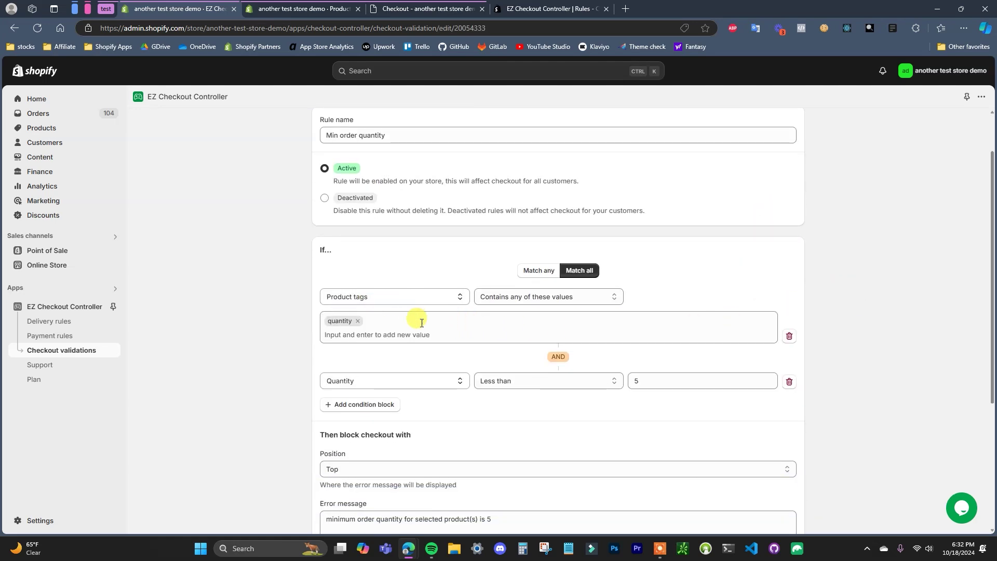
pyautogui.scroll(-1, 421, 322)
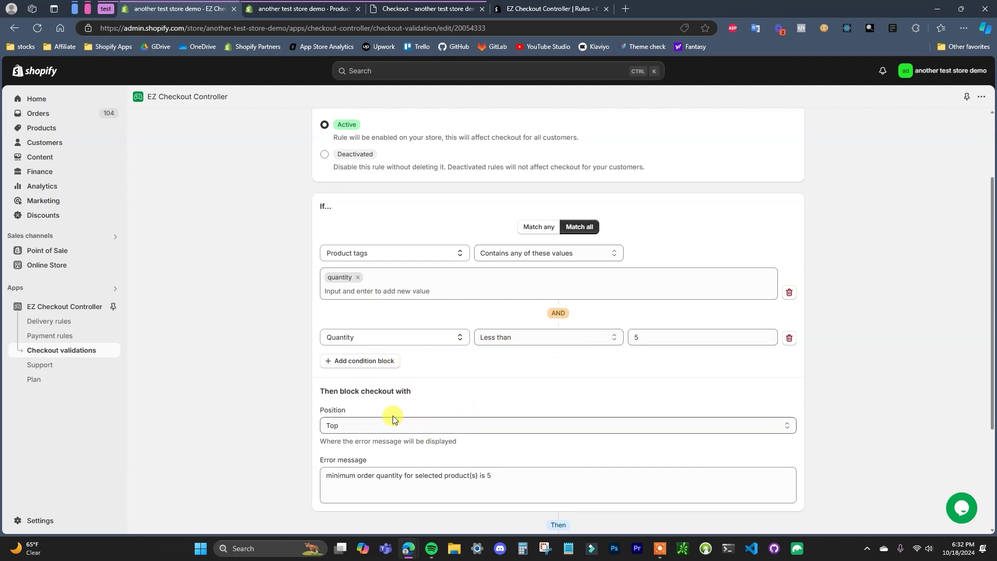
pyautogui.click(431, 6)
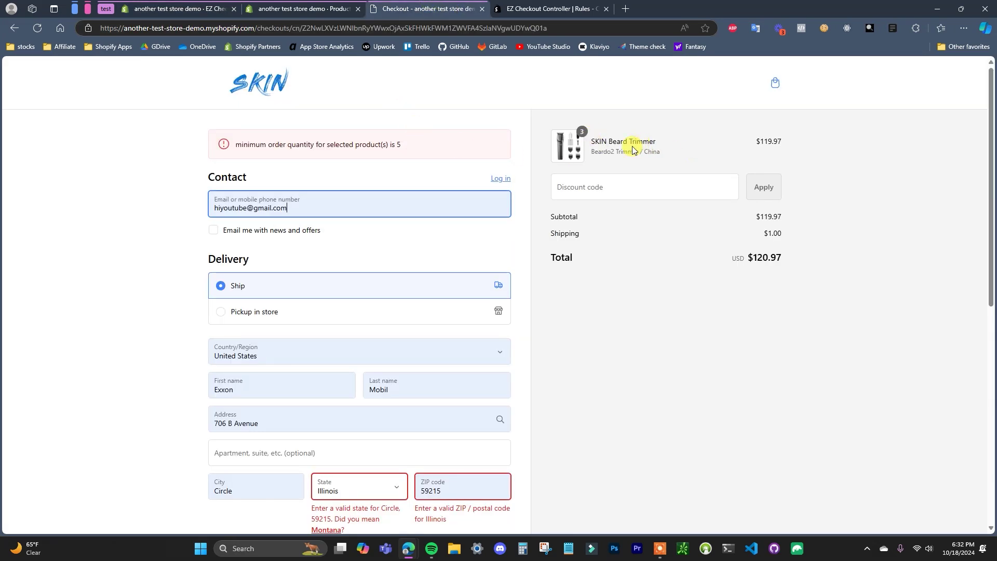
pyautogui.click(311, 8)
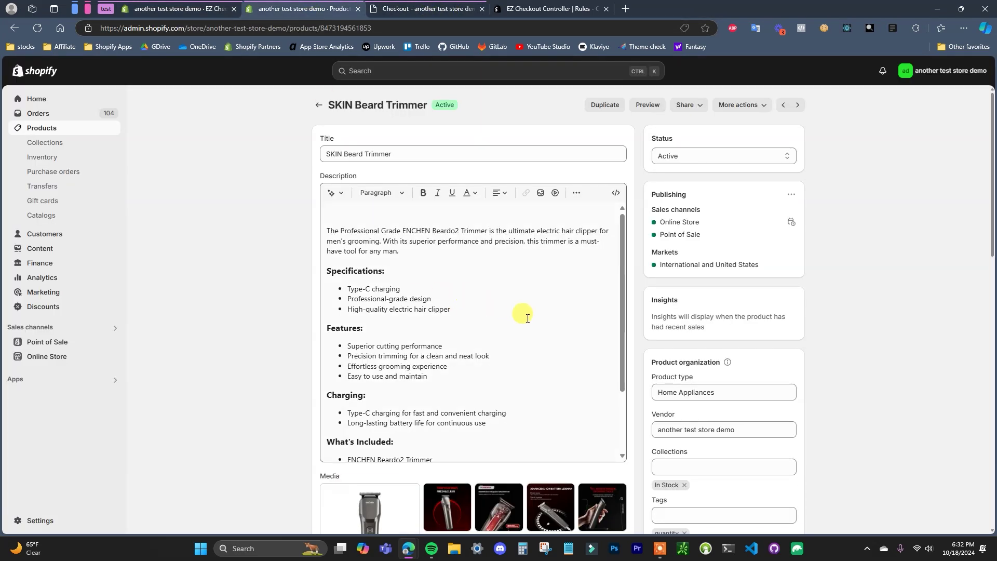
pyautogui.scroll(-1, 565, 322)
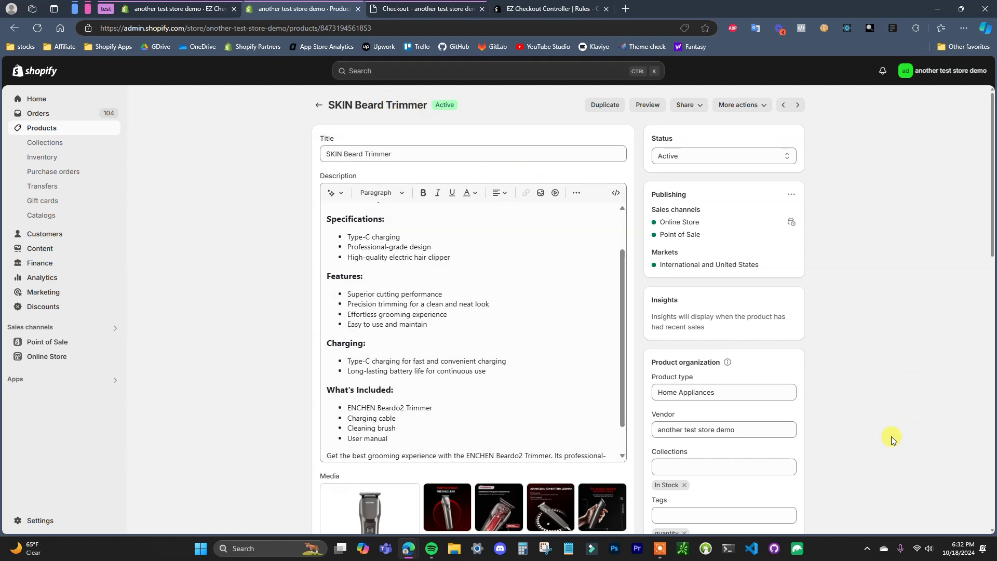
pyautogui.scroll(-1, 884, 440)
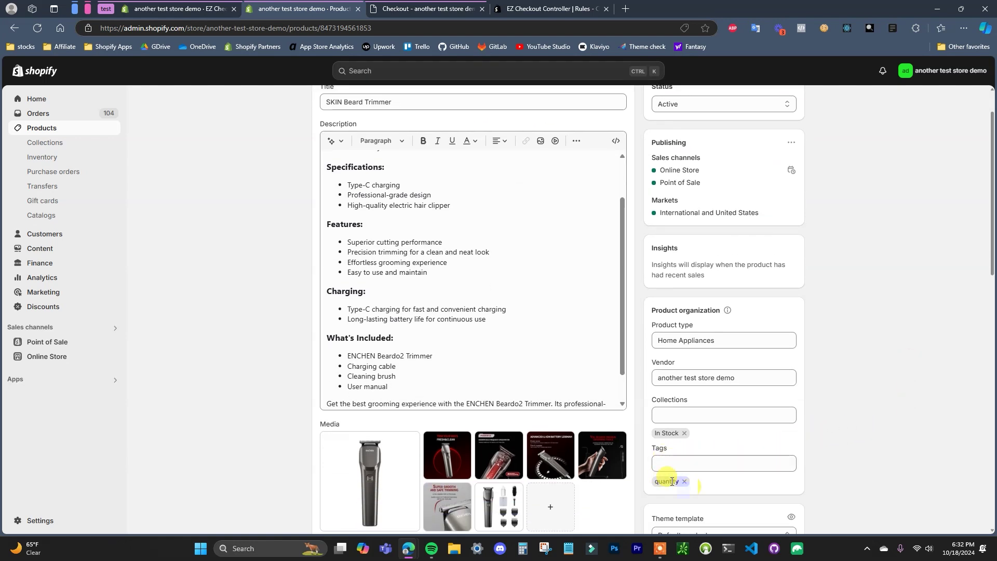
# - Leave the erroring checkout for the SKIN store home page
pyautogui.hotkey('ctrl', 'shift', 'Tab')
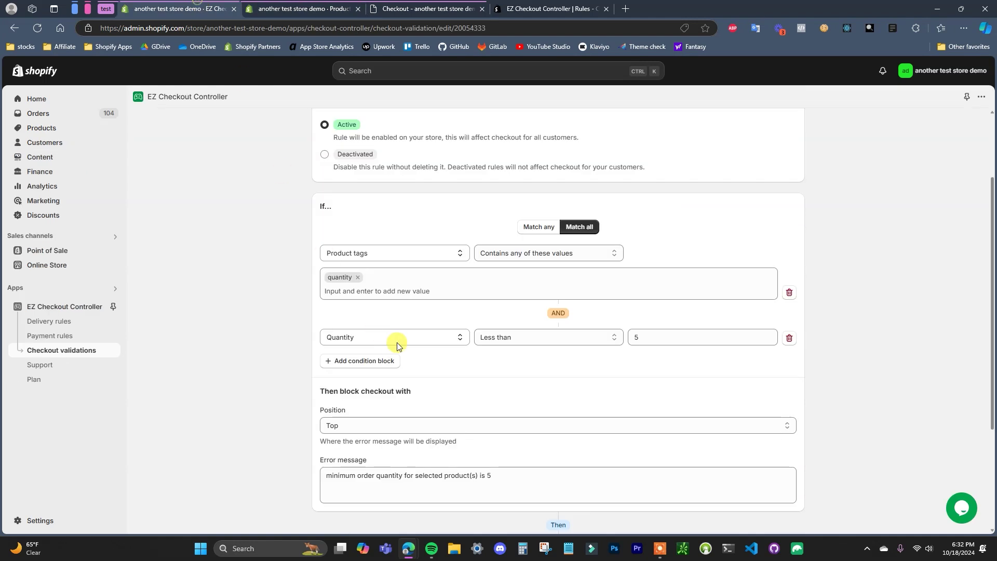
pyautogui.click(420, 9)
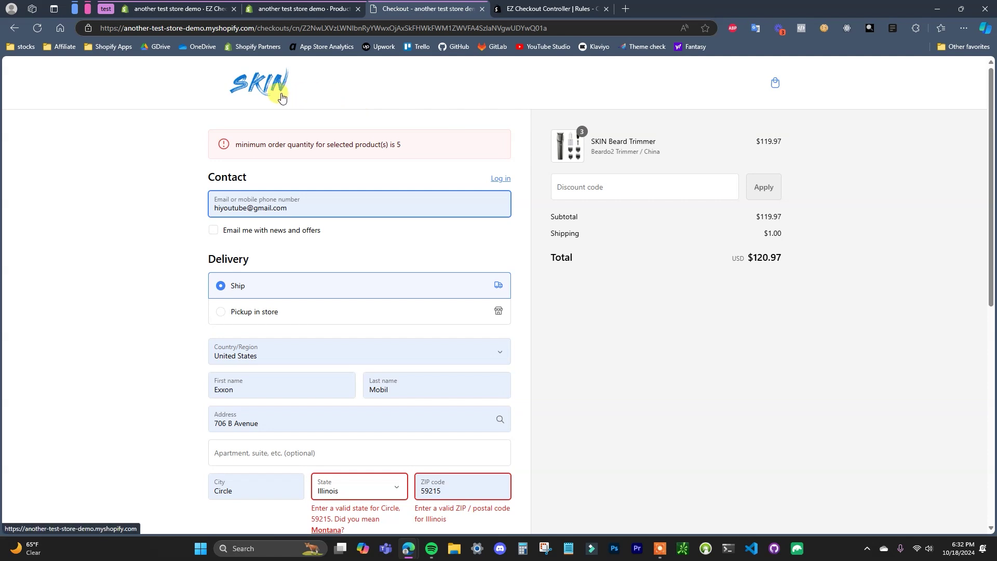
pyautogui.click(279, 97)
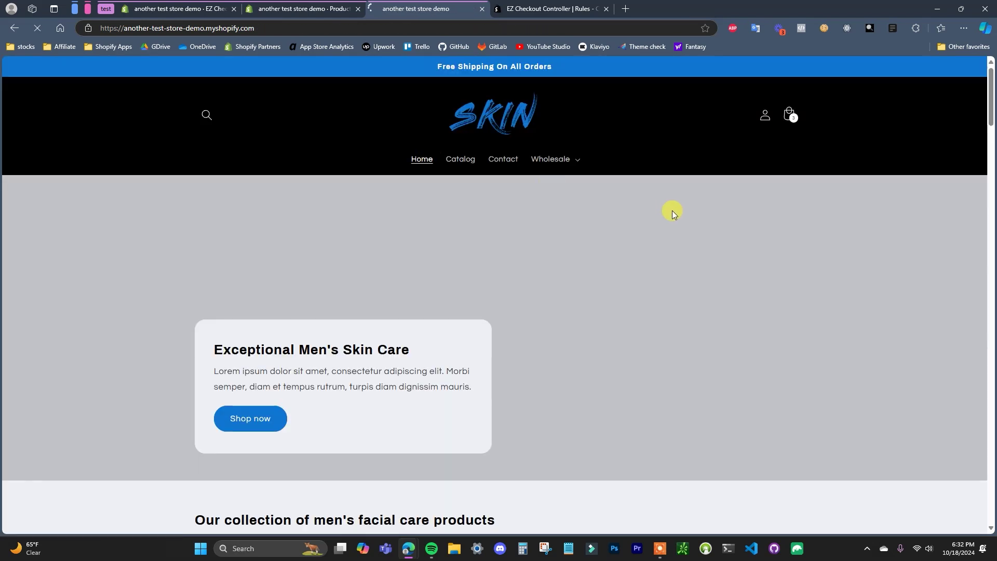
# - Check out the cart of six trimmers with the saved delivery details autofilled
pyautogui.click(788, 117)
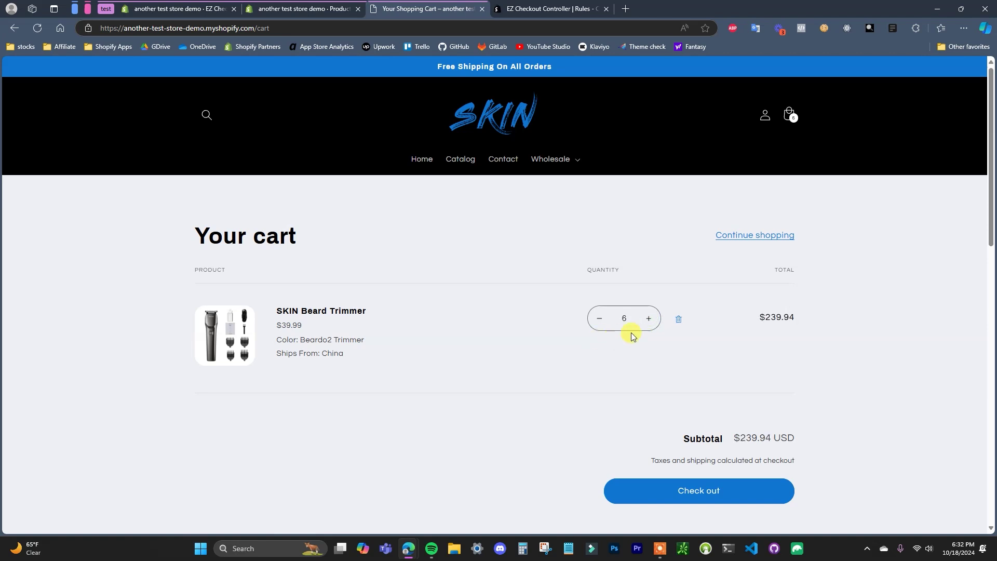
pyautogui.click(717, 497)
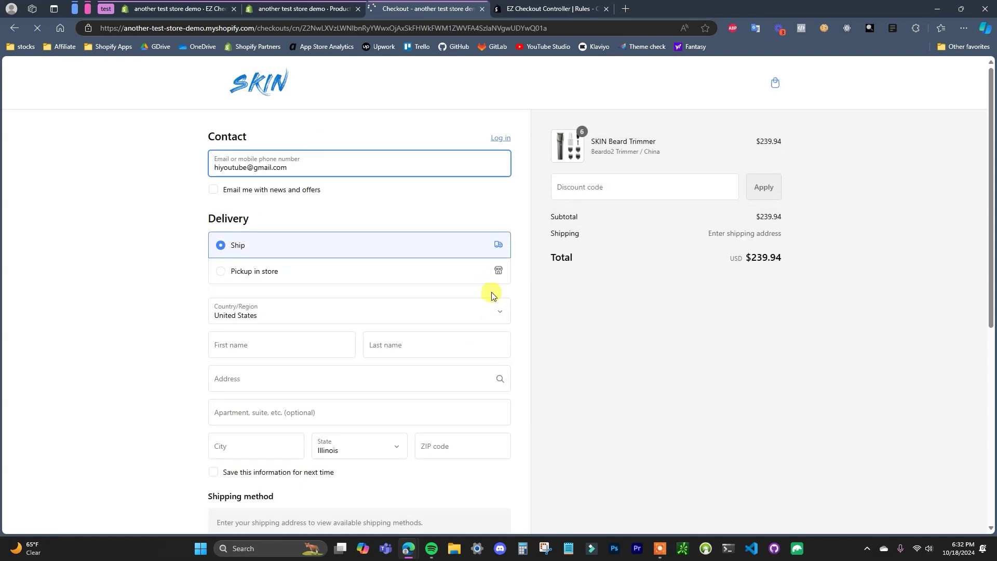
pyautogui.click(356, 162)
pyautogui.click(354, 197)
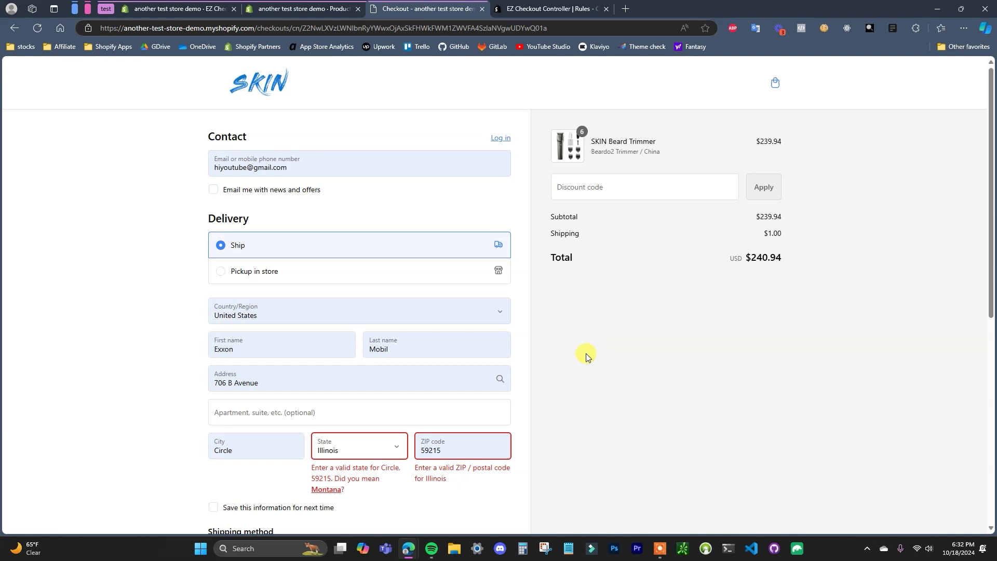
# - Pay for the $240.94 order to reach the order-confirmed page
pyautogui.scroll(-3, 439, 263)
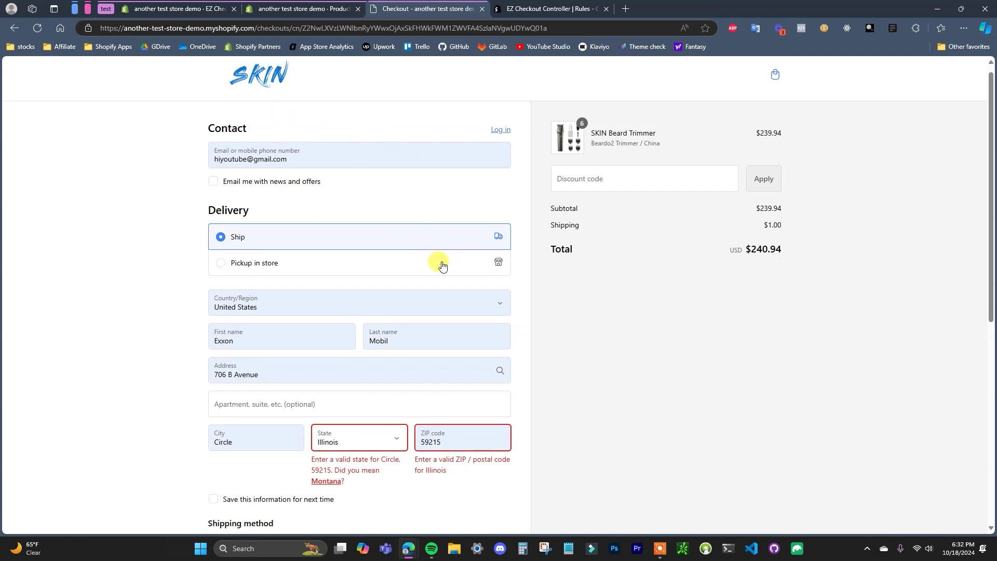
pyautogui.scroll(2, 447, 260)
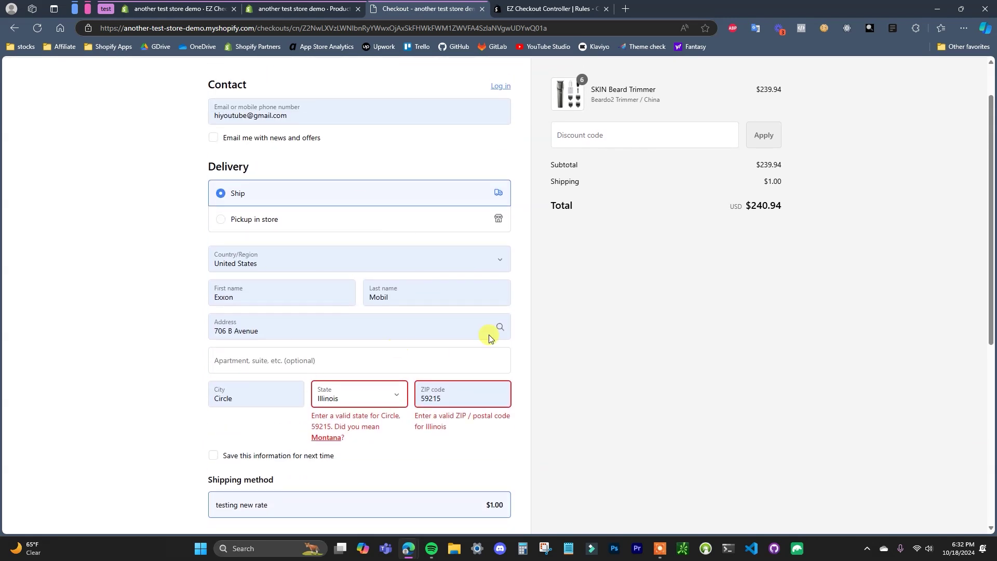
pyautogui.scroll(-3, 519, 379)
pyautogui.scroll(1, 467, 311)
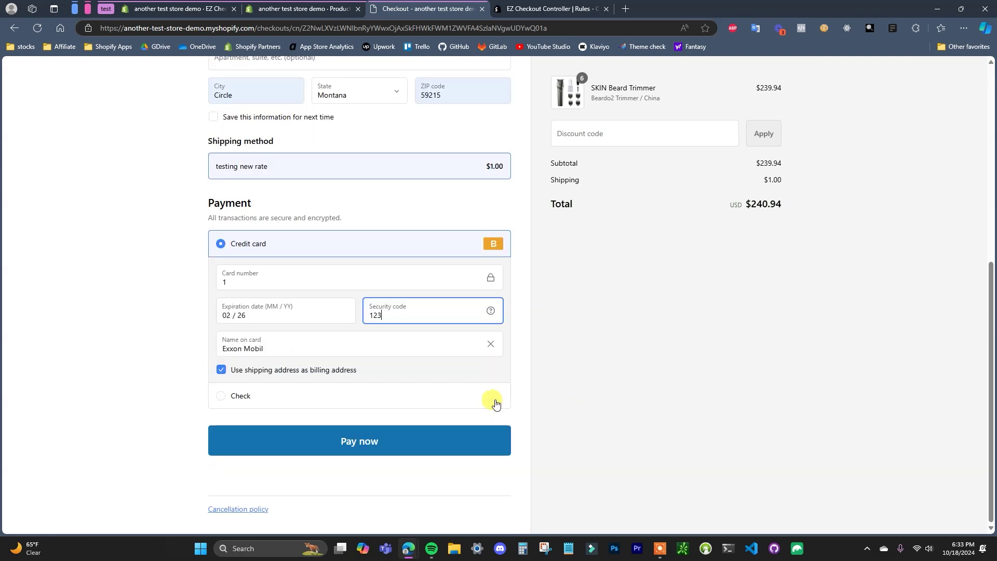
pyautogui.click(396, 439)
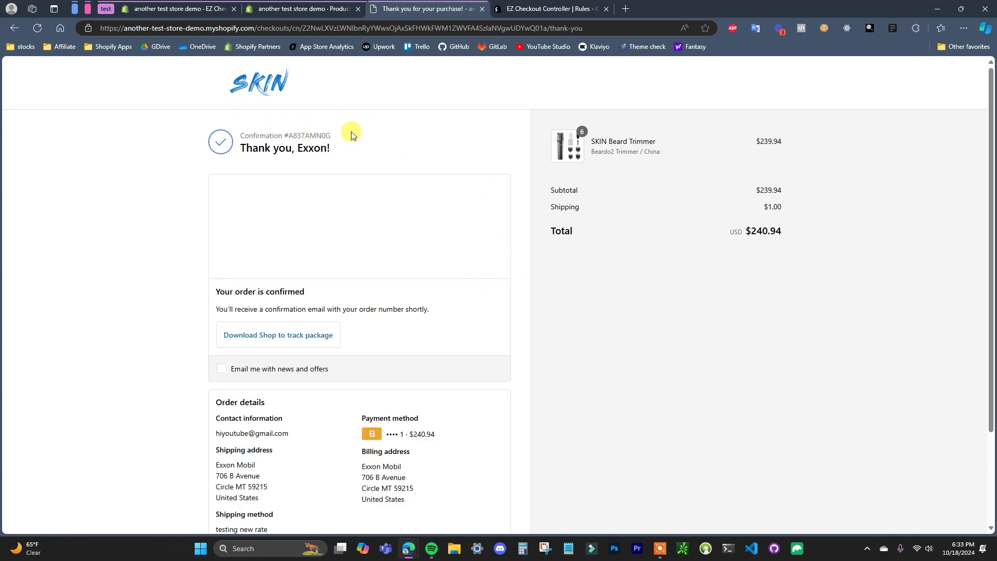
# - Open the Hoodie product page from the full product catalog
pyautogui.click(278, 90)
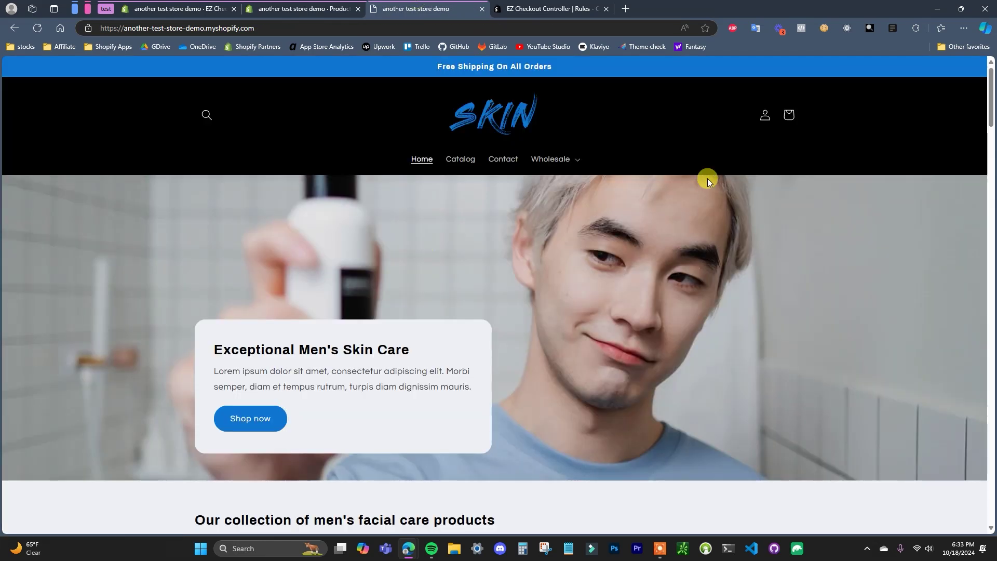
pyautogui.click(461, 159)
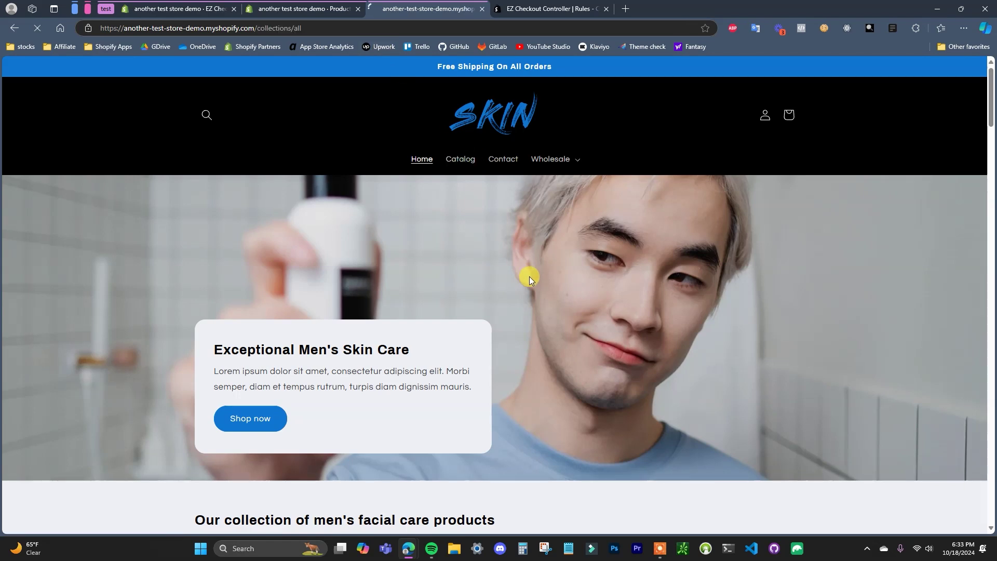
pyautogui.scroll(-5, 527, 270)
pyautogui.scroll(-3, 524, 262)
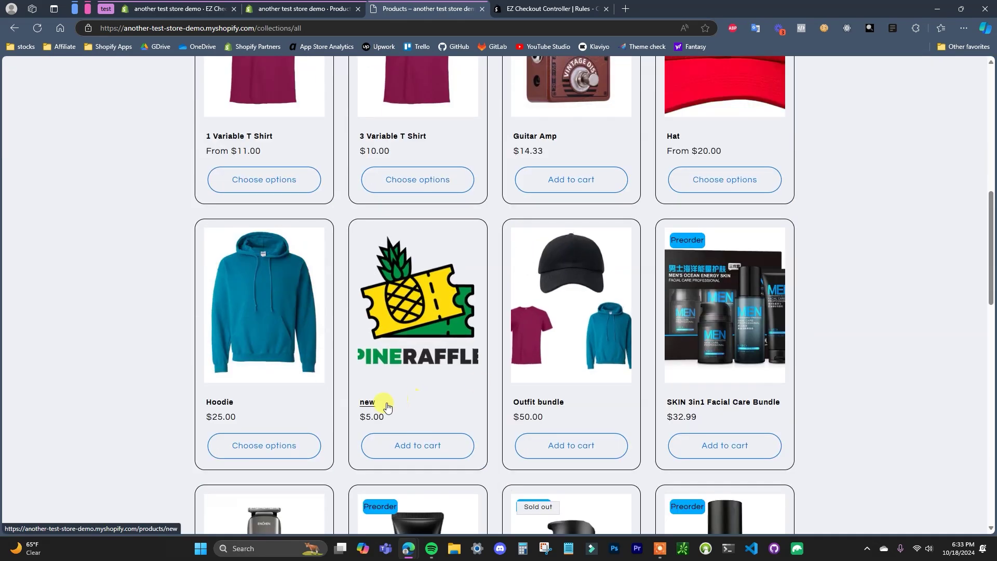
pyautogui.click(247, 405)
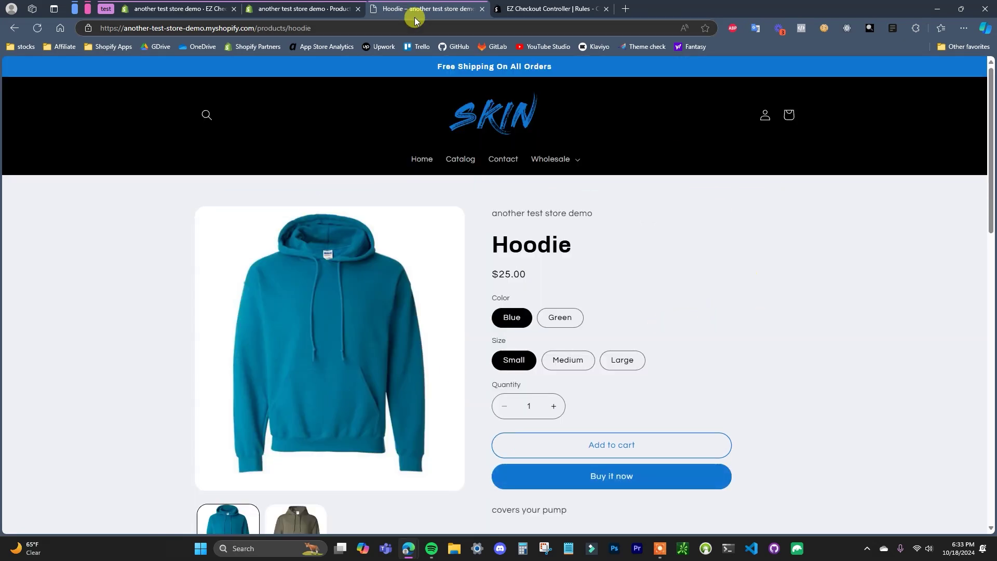
# - Review the Hoodie's settings and tags in admin, then return to its storefront page
pyautogui.click(309, 8)
pyautogui.scroll(2, 357, 143)
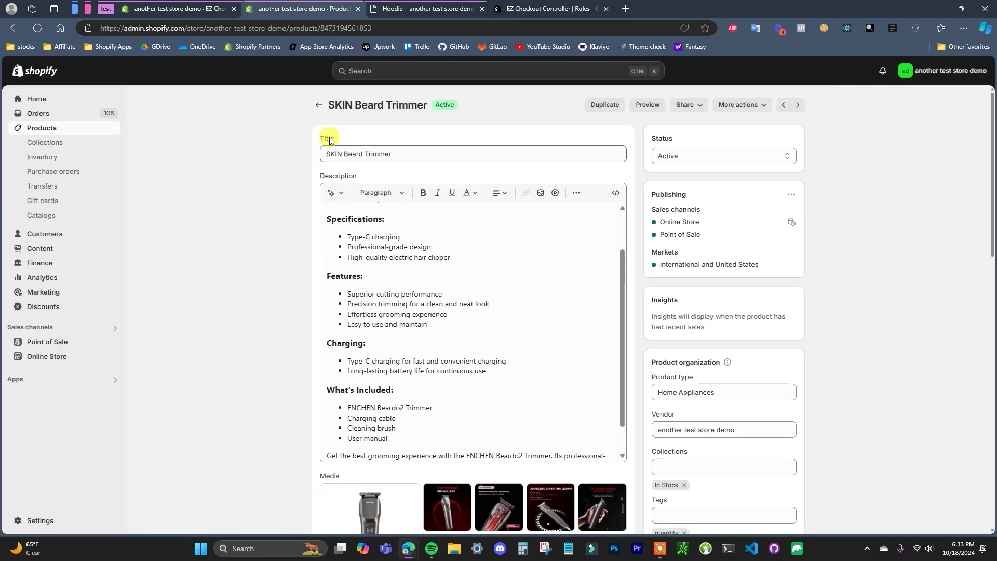
pyautogui.click(314, 102)
pyautogui.click(224, 335)
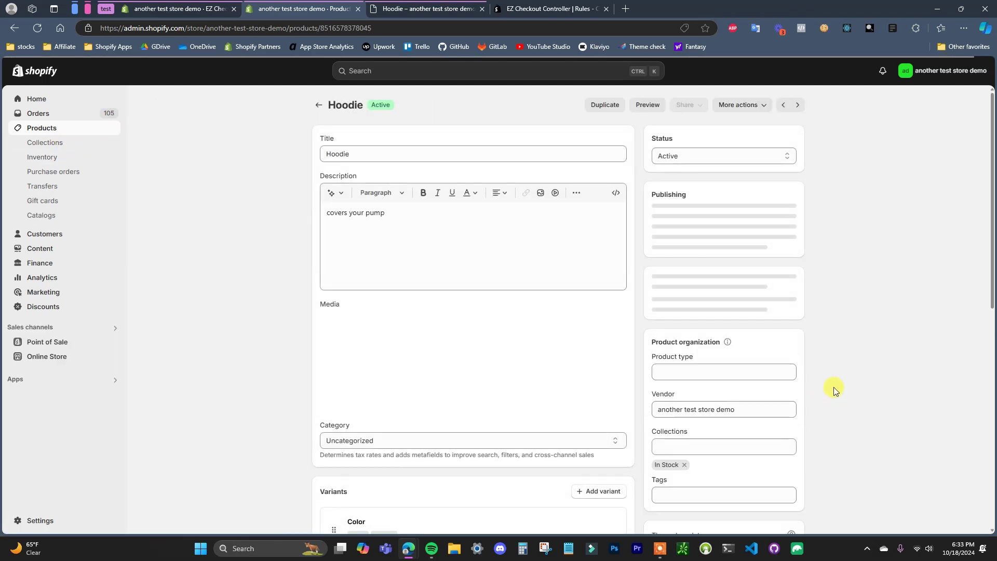
pyautogui.scroll(-2, 833, 385)
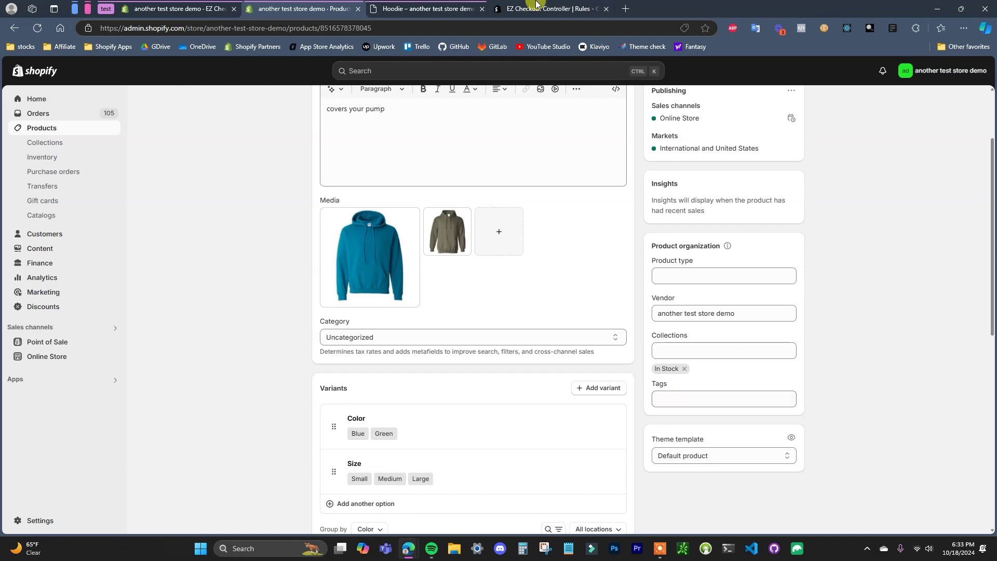
pyautogui.click(441, 9)
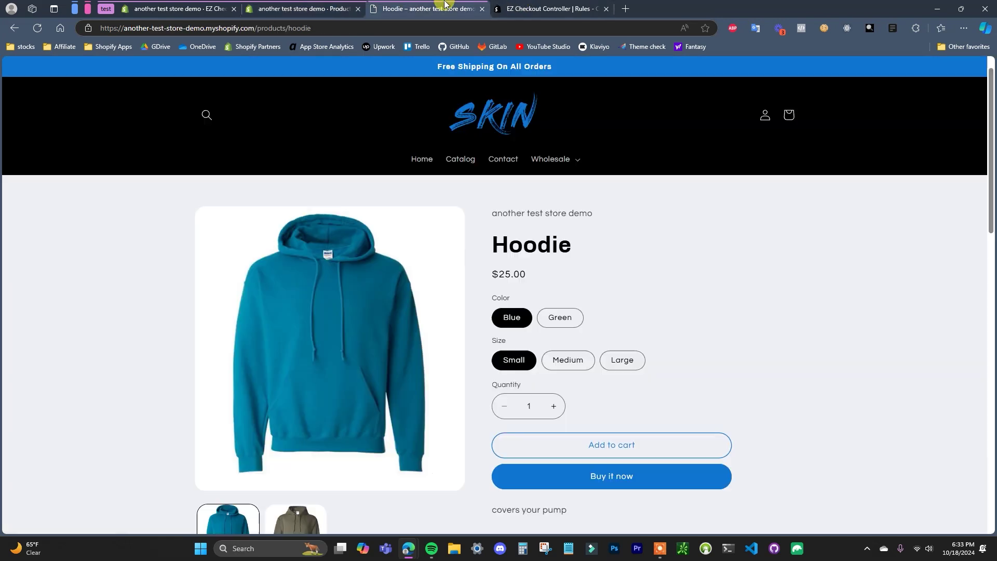
# - Check out one Blue/Small Hoodie at $26.00 with no error, then return to the catalog
pyautogui.click(624, 443)
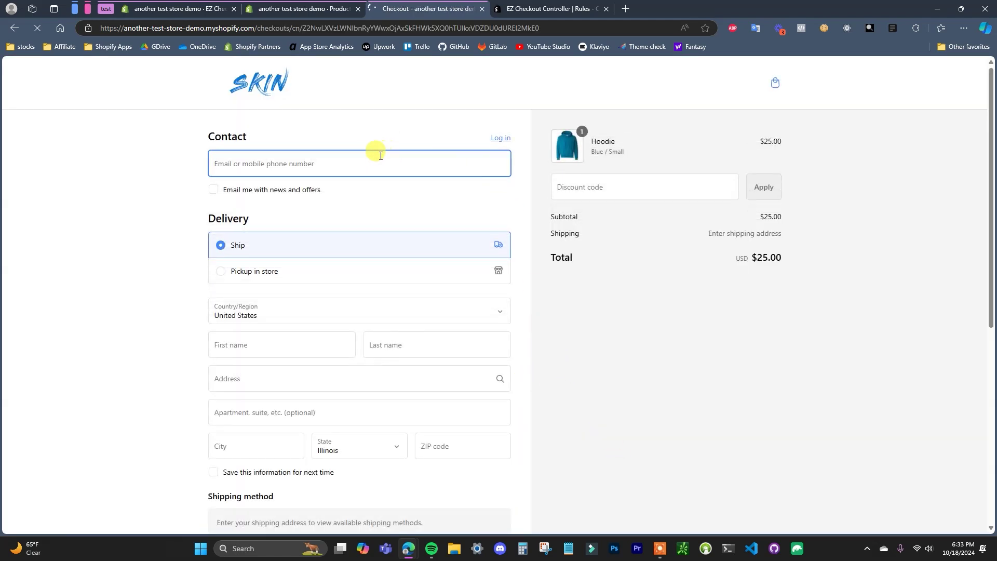
pyautogui.scroll(-5, 607, 337)
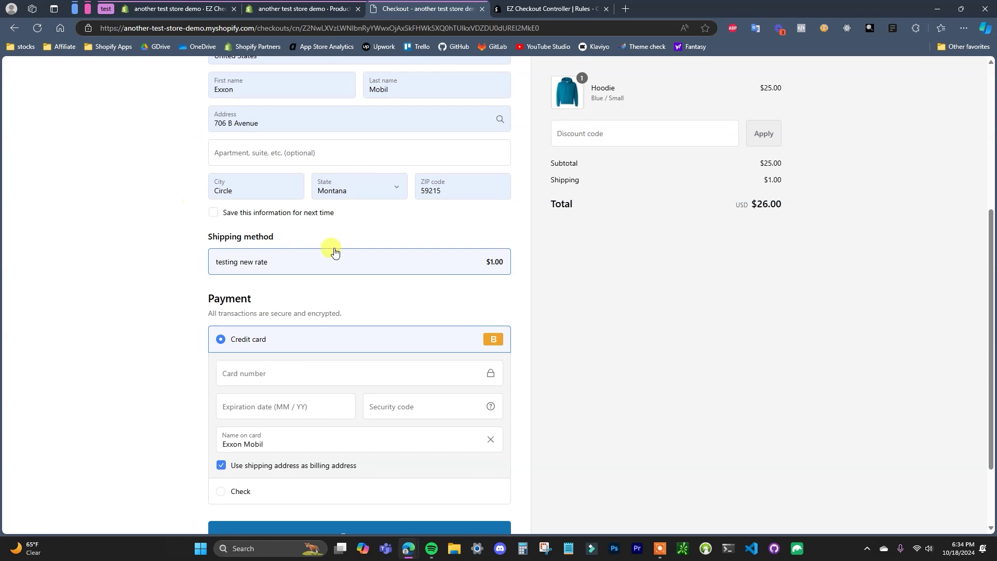
pyautogui.scroll(5, 508, 366)
pyautogui.hotkey('alt', 'Left')
# - Add three SKIN Beard Trimmers to the cart alongside the Hoodie
pyautogui.scroll(-10, 476, 309)
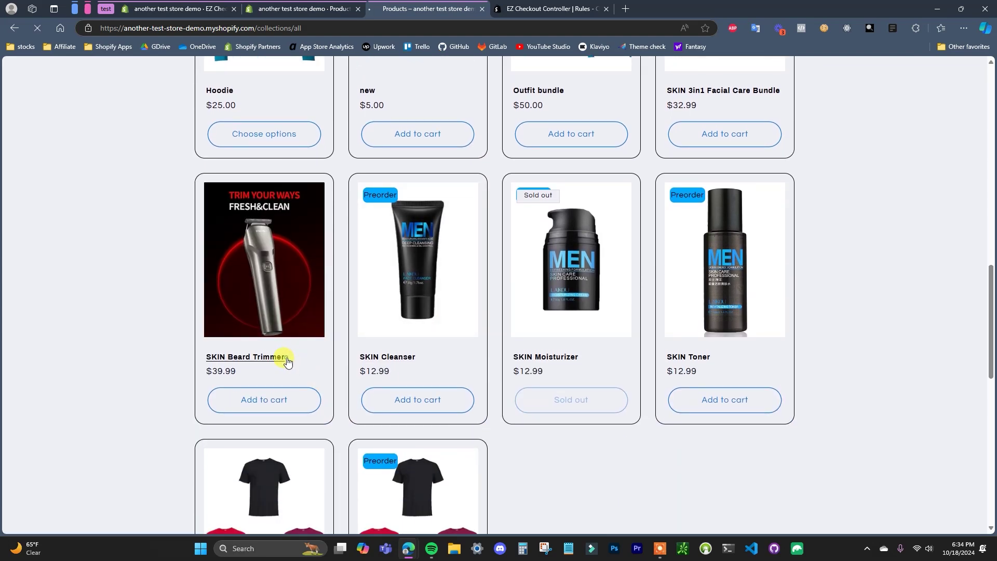
pyautogui.click(281, 357)
pyautogui.click(556, 408)
pyautogui.click(629, 445)
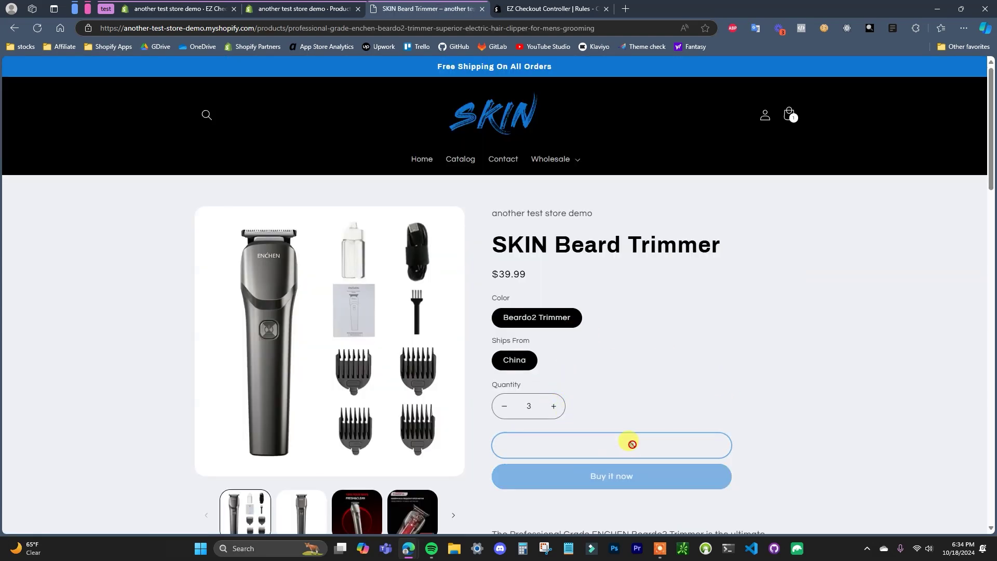
# - Check out the $145.97 cart and attempt payment, triggering the minimum quantity 5 error
pyautogui.scroll(-2, 773, 408)
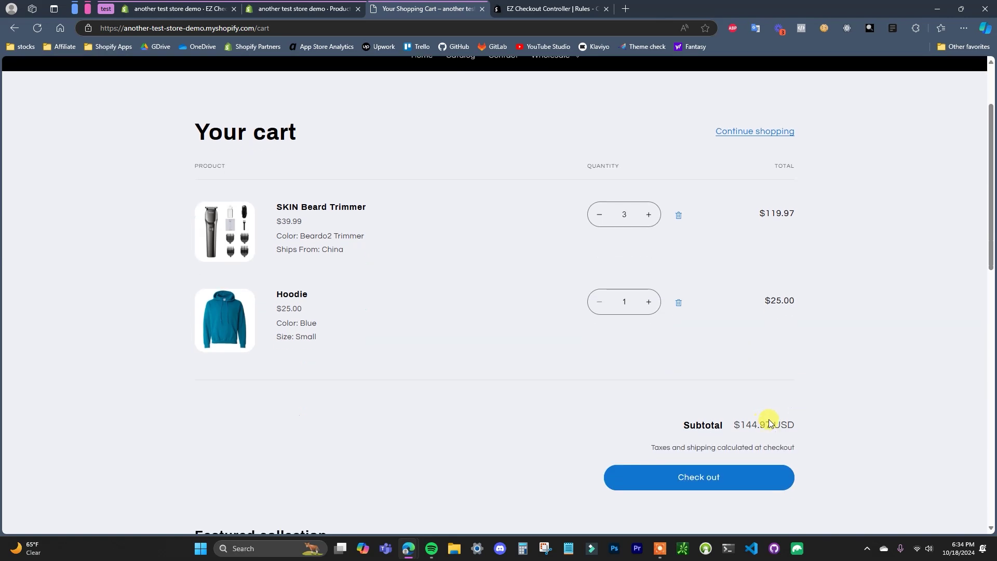
pyautogui.click(742, 475)
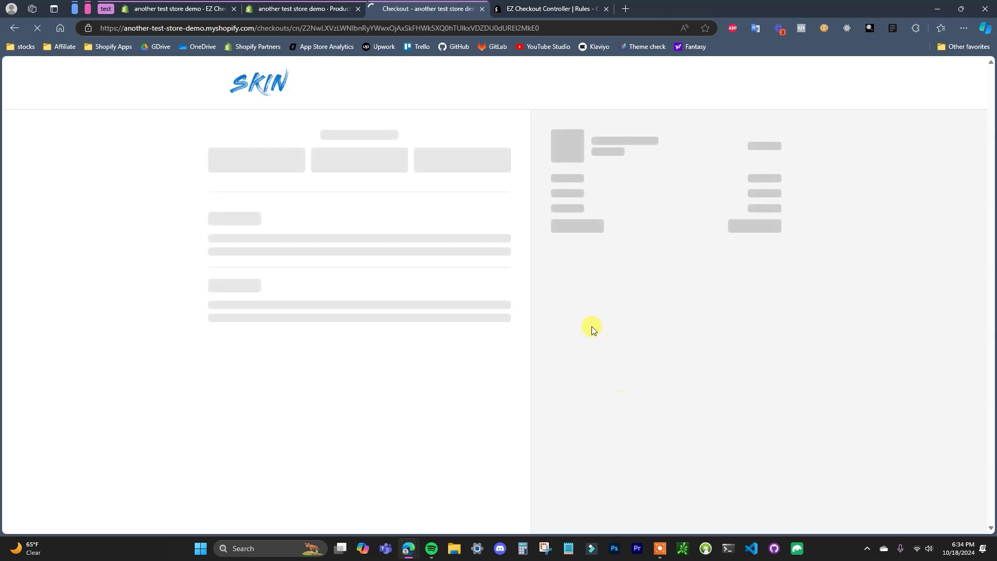
pyautogui.click(376, 164)
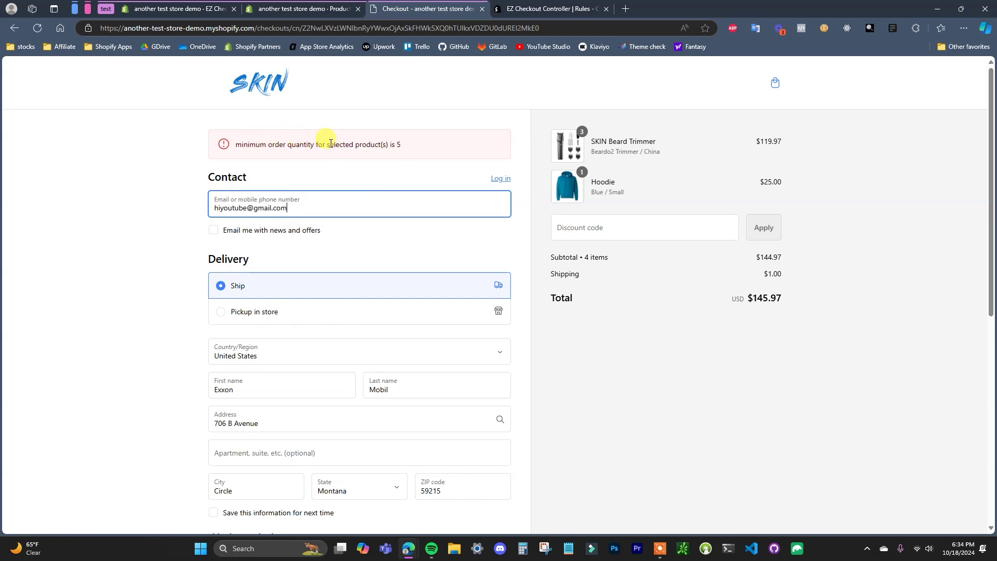
pyautogui.scroll(-7, 303, 147)
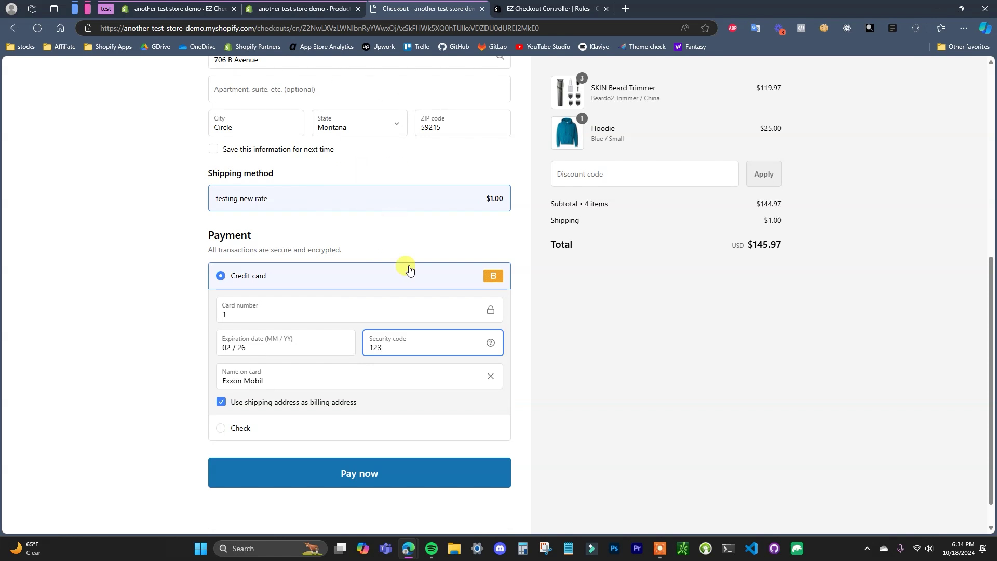
pyautogui.click(400, 464)
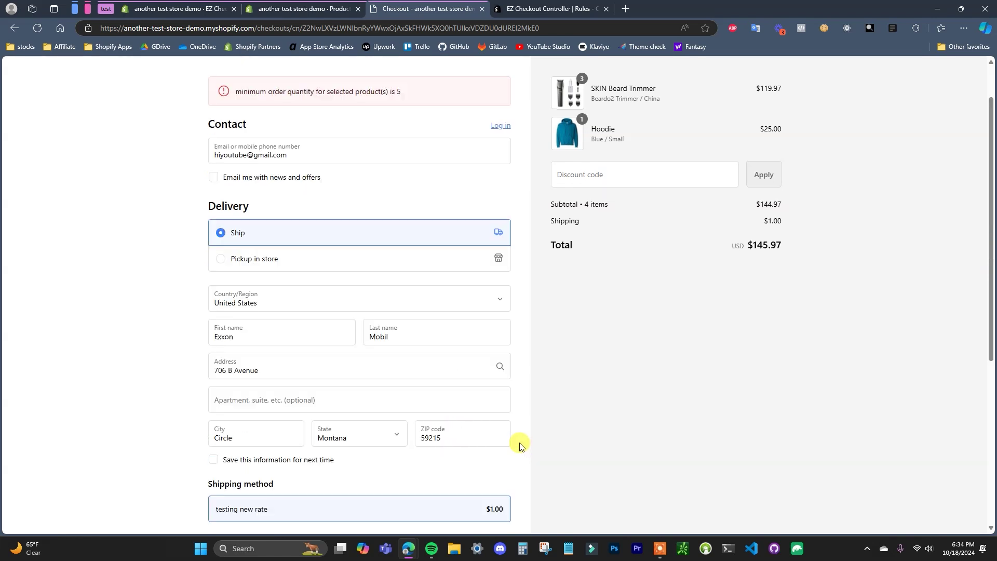
pyautogui.scroll(1, 328, 120)
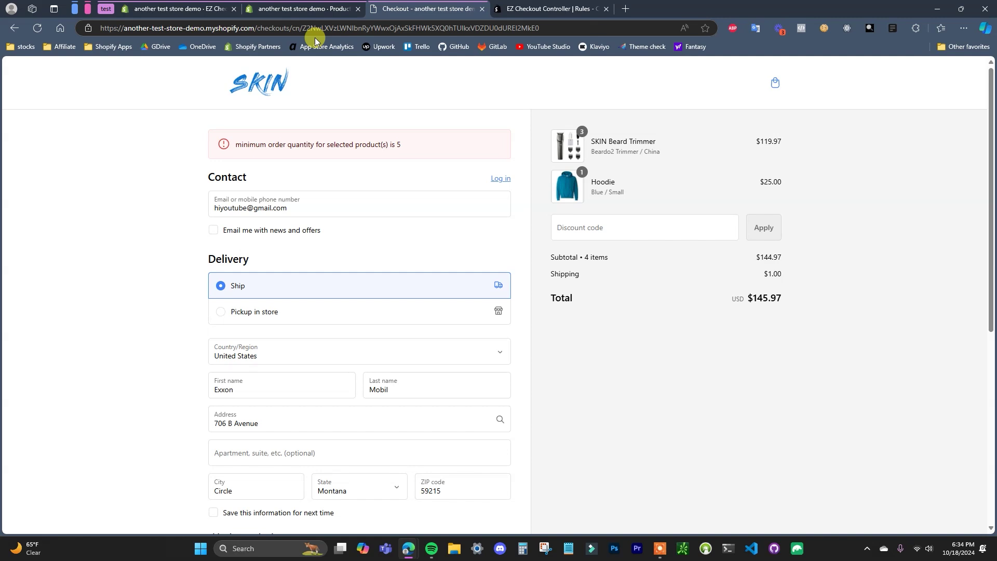
# - Review the Min order quantity rule form, then start a new validation rule from the list
pyautogui.click(195, 7)
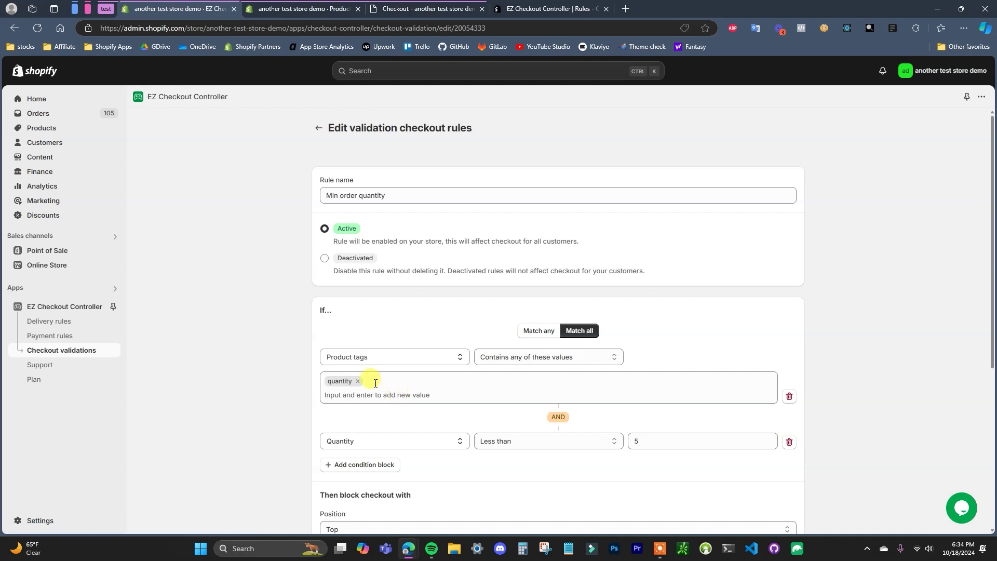
pyautogui.scroll(-1, 346, 376)
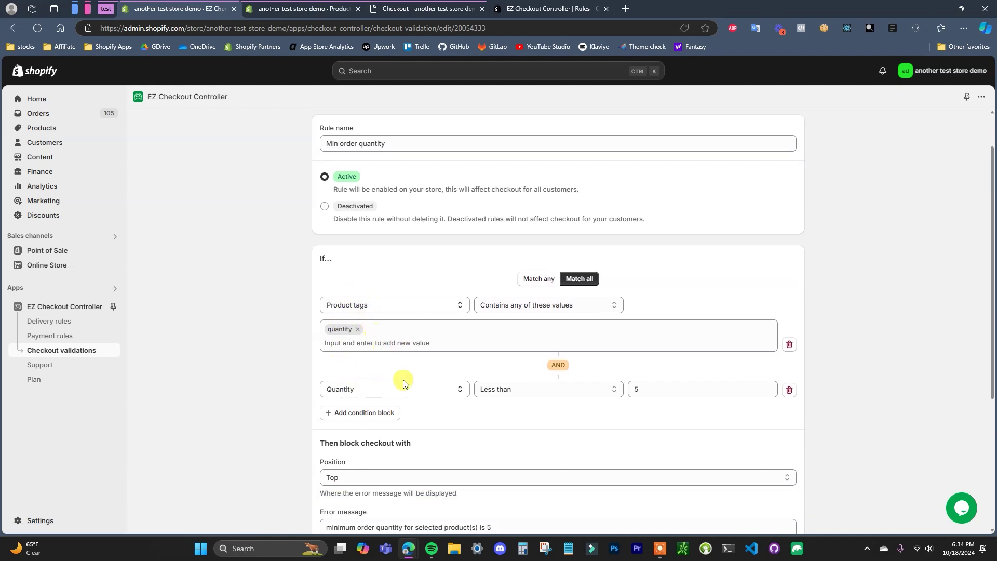
pyautogui.scroll(1, 404, 382)
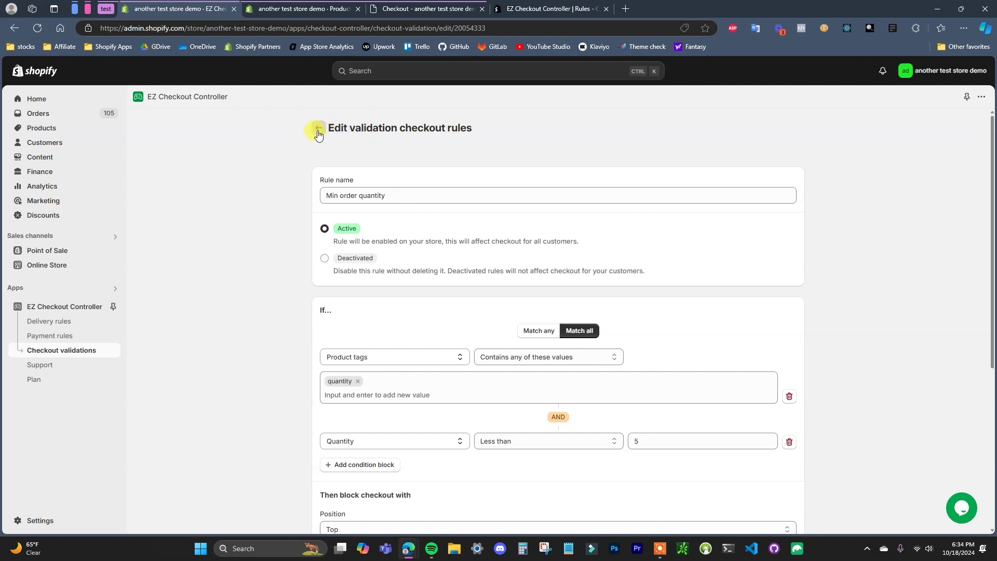
pyautogui.click(318, 132)
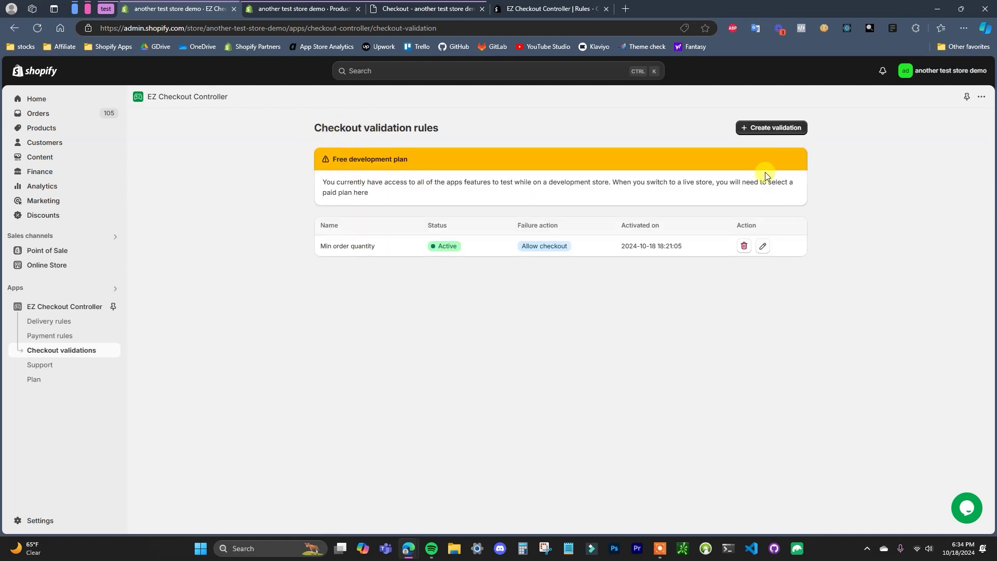
pyautogui.click(774, 128)
# - Name the new rule 'min order 2'
pyautogui.click(616, 251)
pyautogui.write('min order 2')
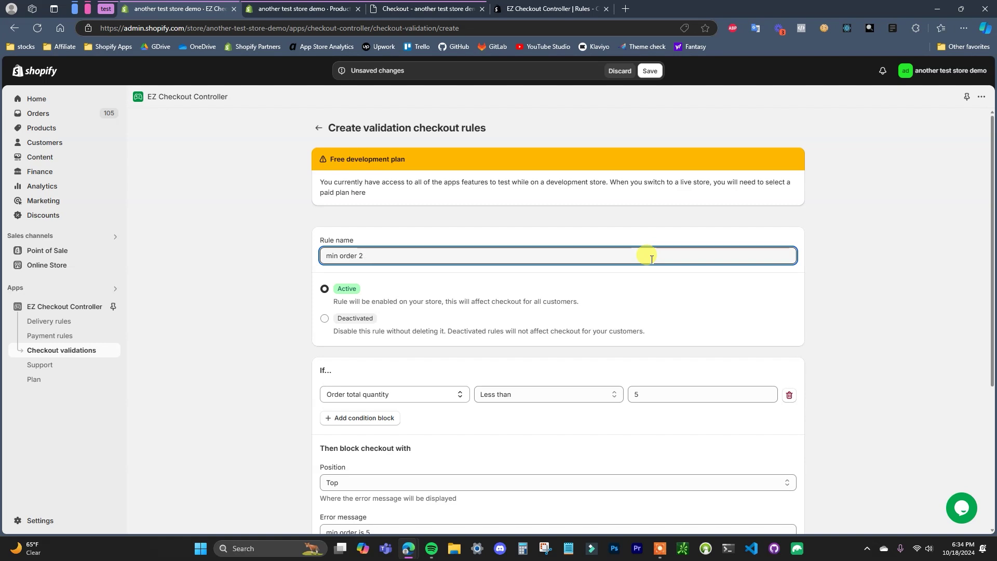
pyautogui.scroll(-1, 327, 252)
pyautogui.click(276, 270)
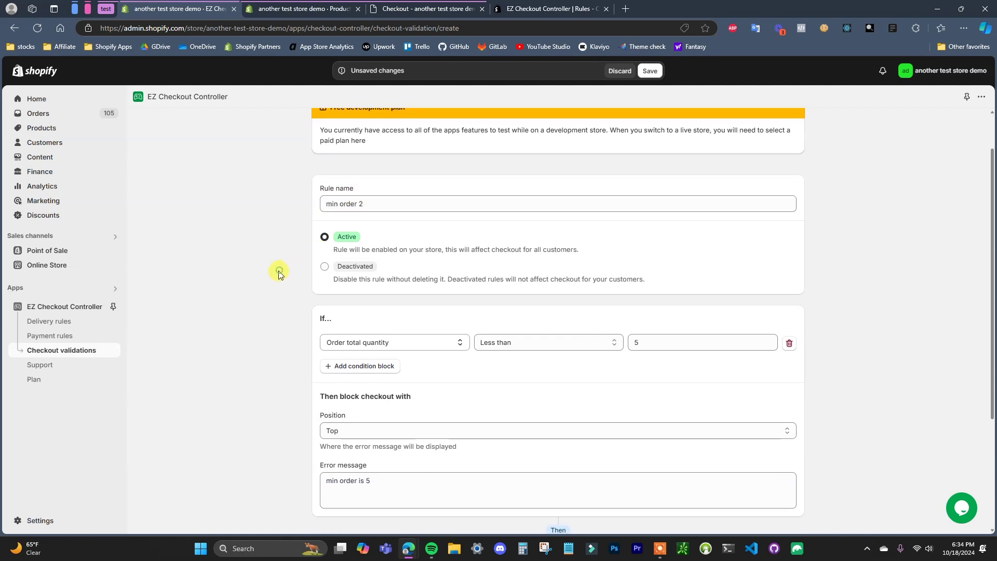
pyautogui.scroll(-2, 271, 275)
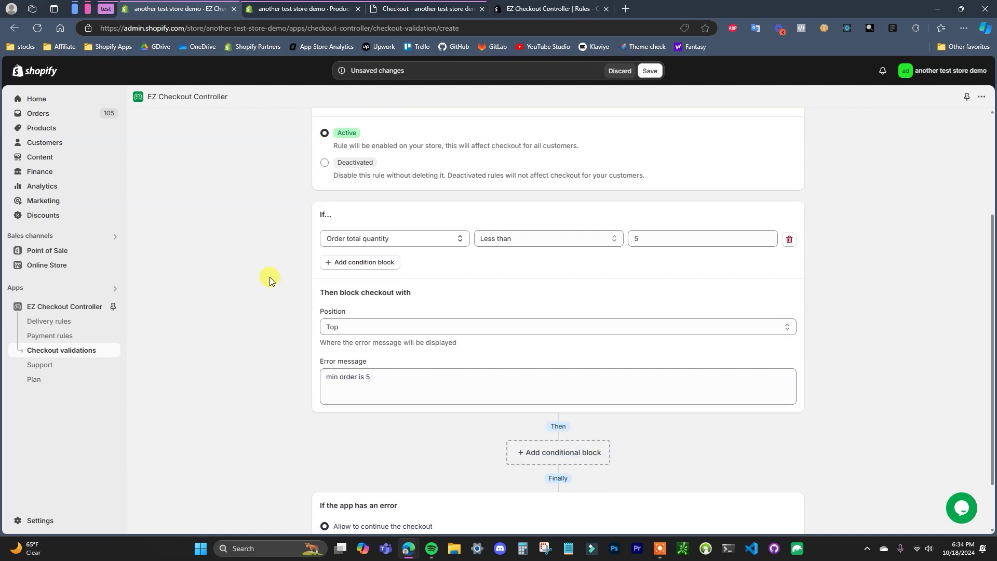
# - Browse the condition types and try SKU as the first condition
pyautogui.click(449, 244)
pyautogui.scroll(-1, 409, 347)
pyautogui.scroll(3, 401, 348)
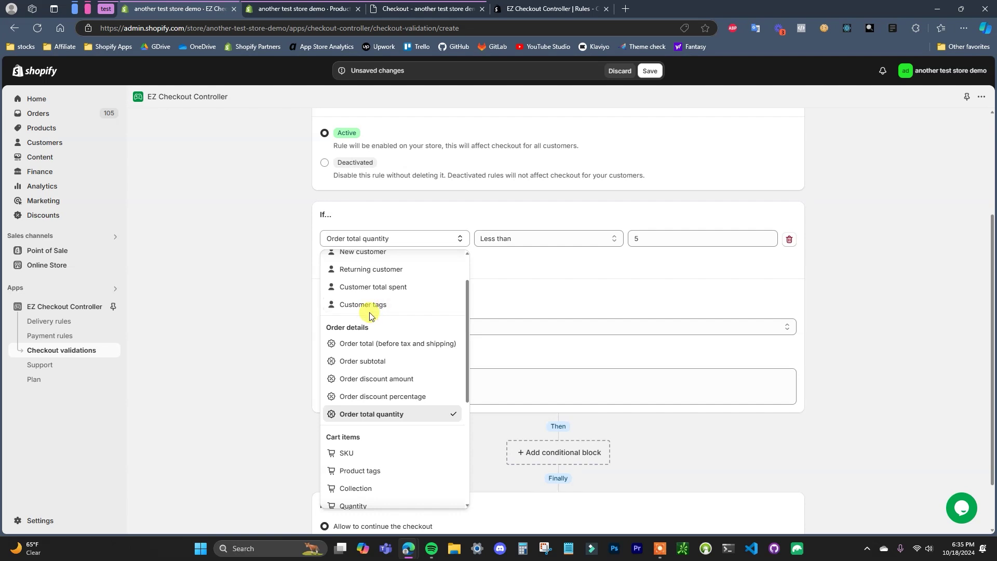
pyautogui.scroll(-3, 436, 323)
pyautogui.scroll(1, 378, 405)
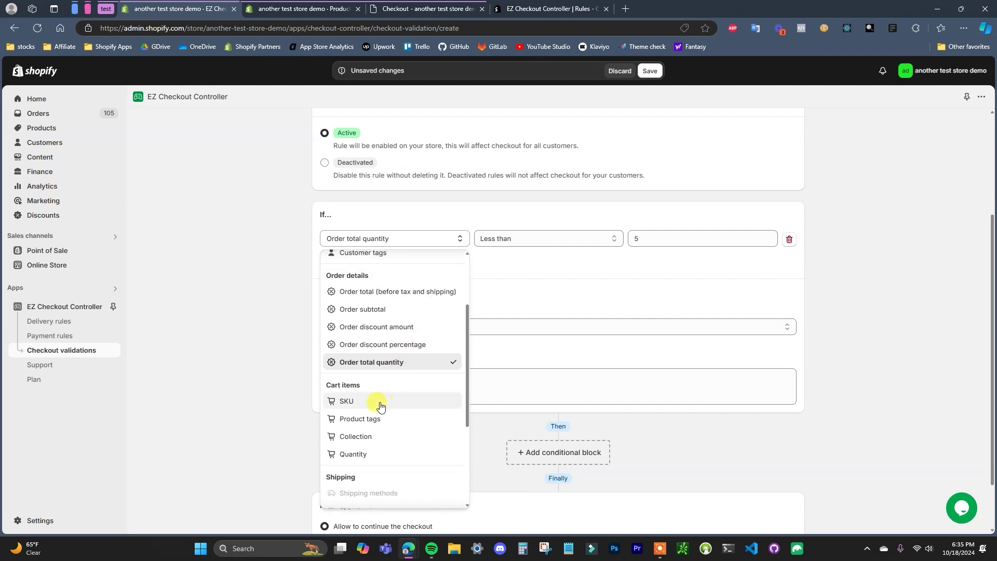
pyautogui.scroll(-2, 433, 379)
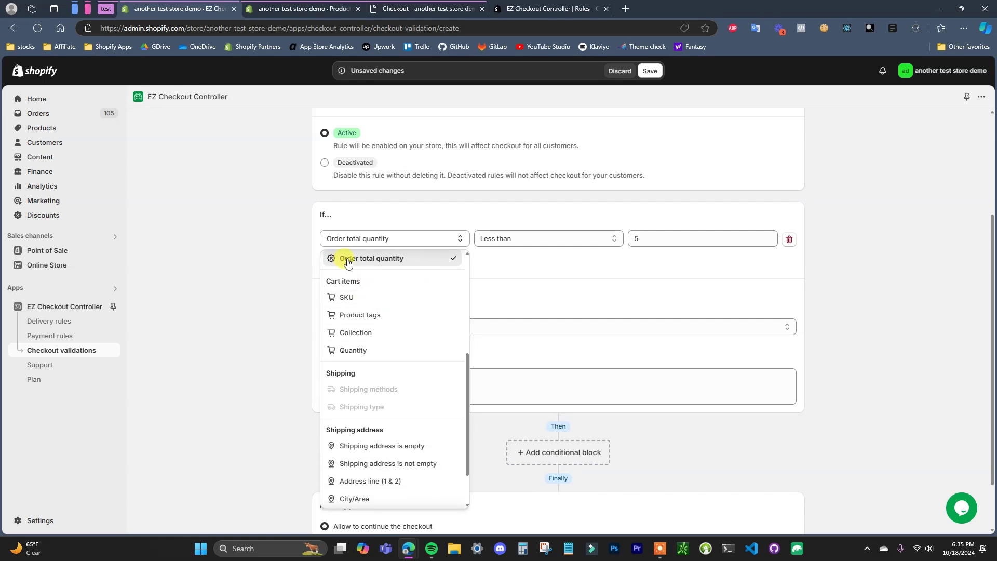
pyautogui.click(390, 302)
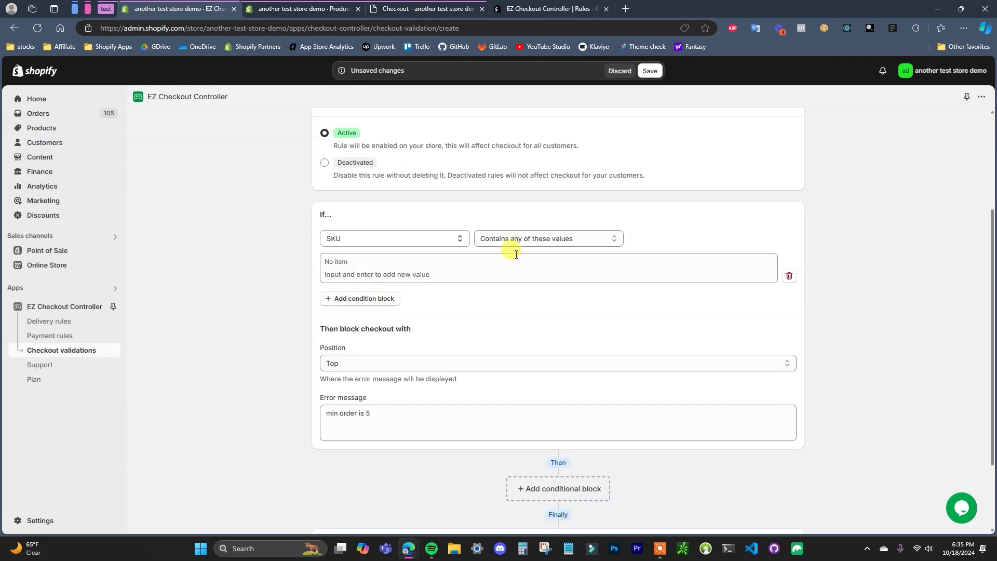
# - Change the first condition's type to Collection
pyautogui.click(432, 240)
pyautogui.scroll(1, 405, 314)
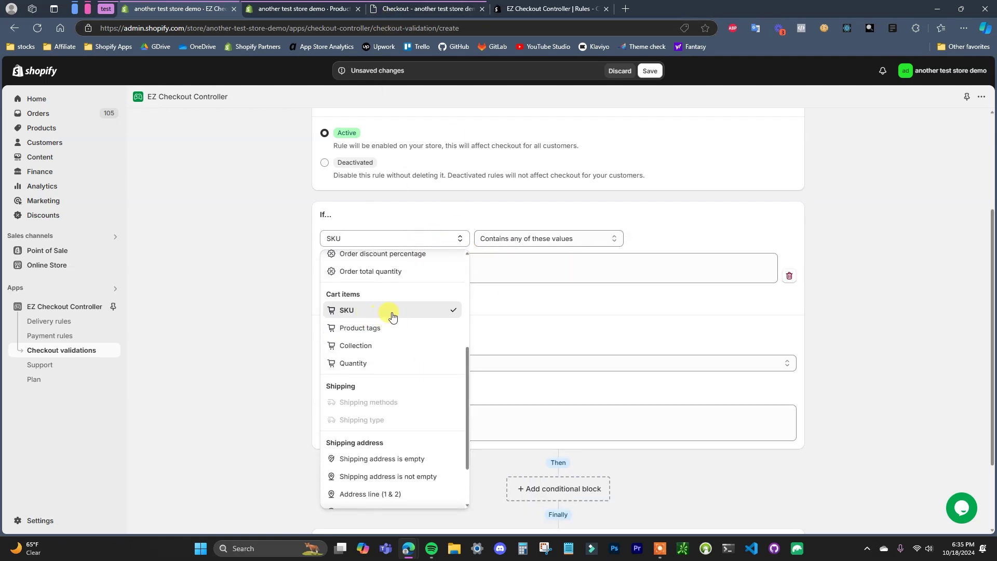
pyautogui.click(245, 292)
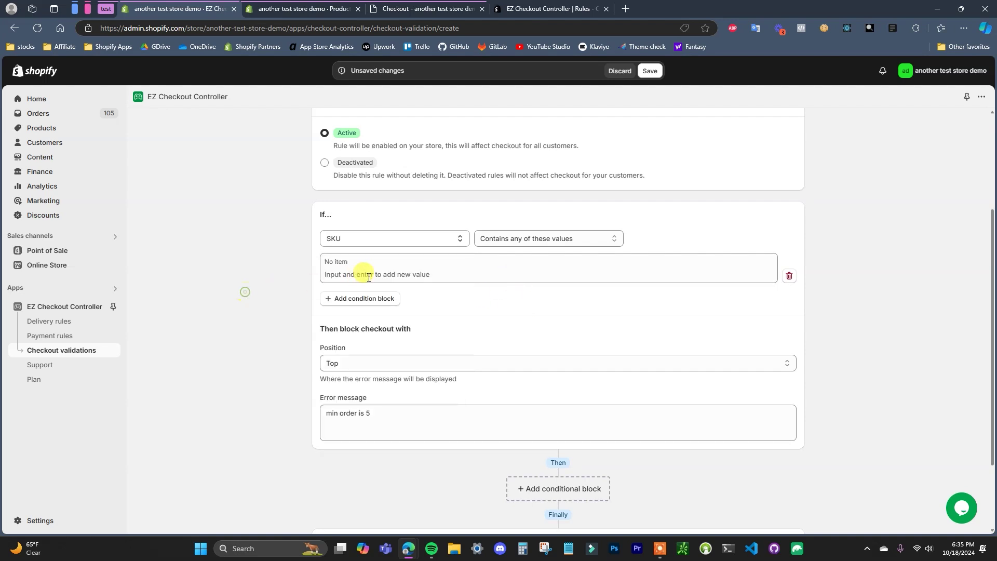
pyautogui.click(445, 242)
pyautogui.scroll(-2, 423, 338)
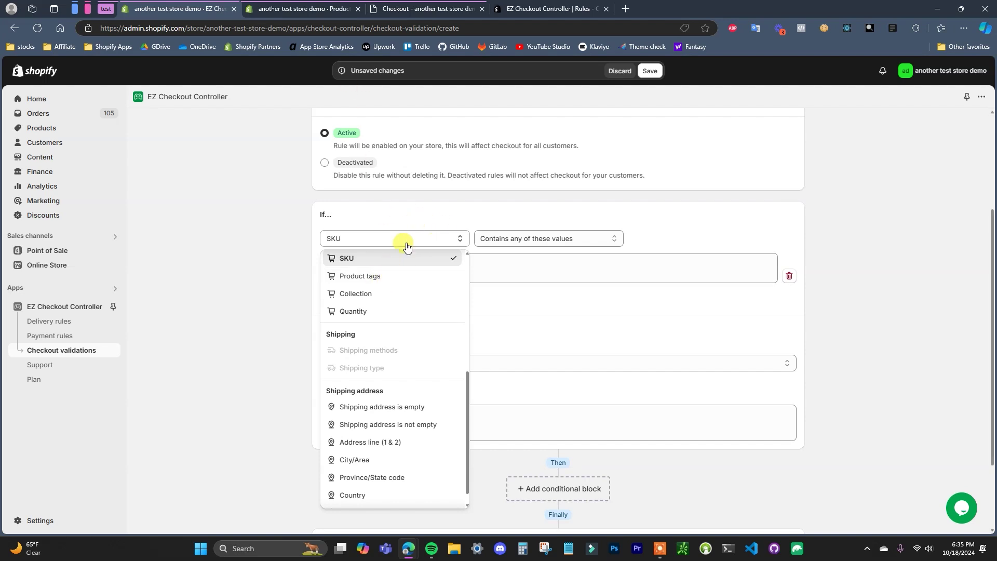
pyautogui.click(393, 277)
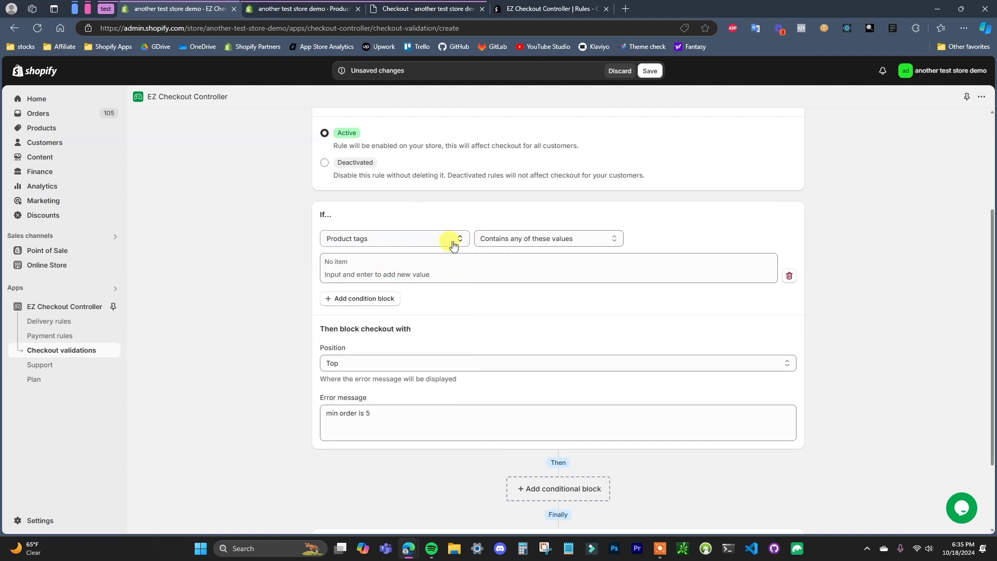
pyautogui.click(452, 241)
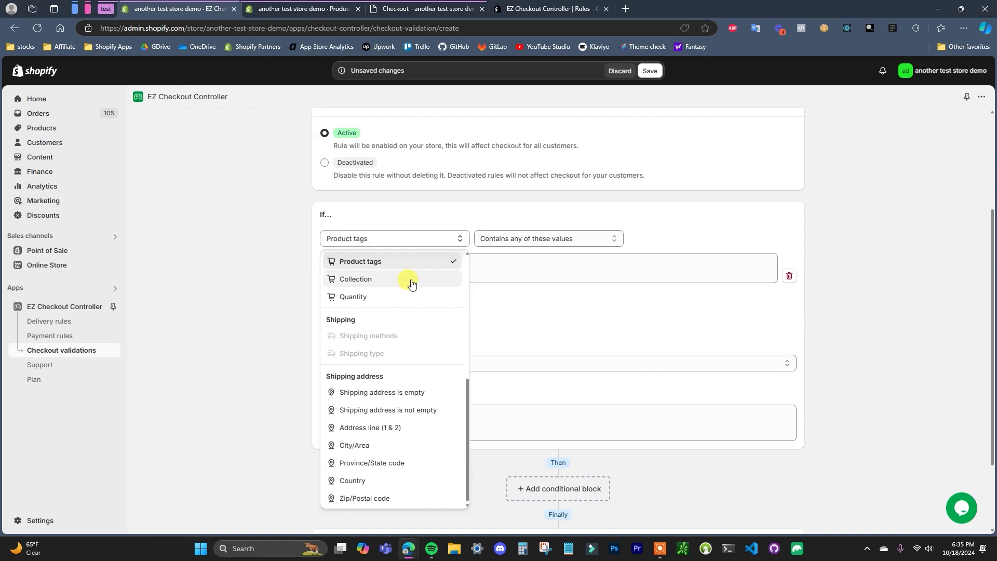
pyautogui.click(391, 283)
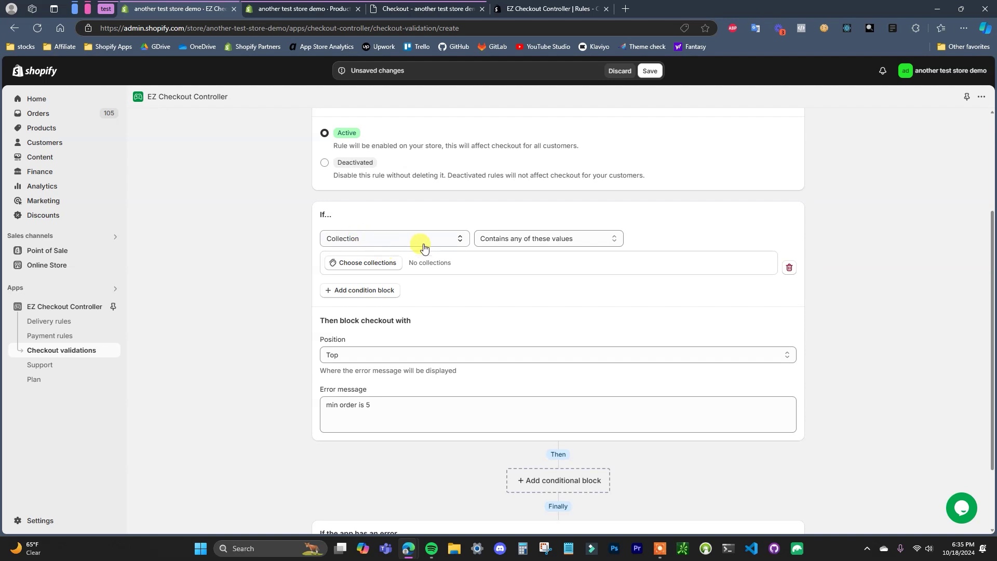
# - Select the Preorders collection (3 products) for the rule's collection condition
pyautogui.click(378, 263)
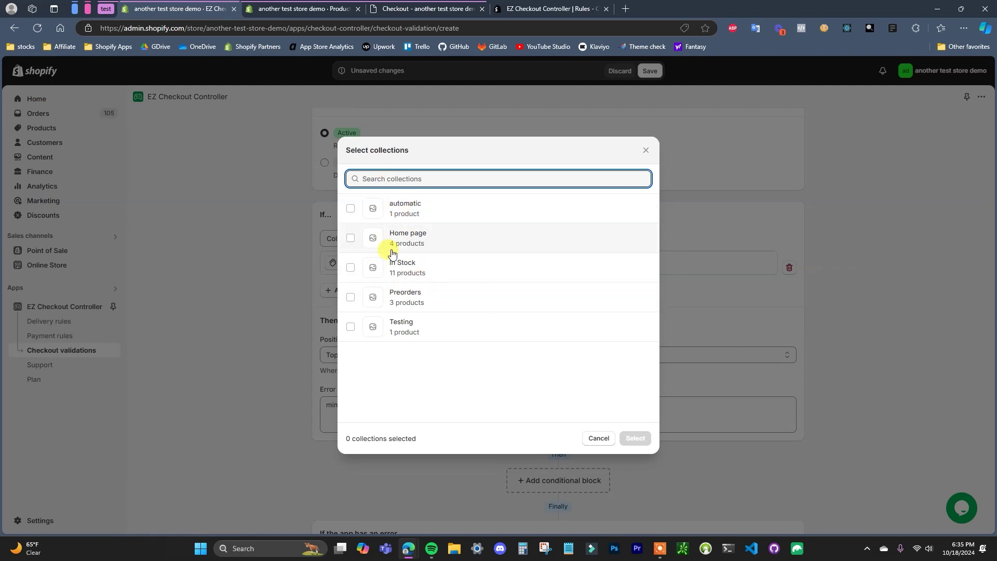
pyautogui.click(351, 298)
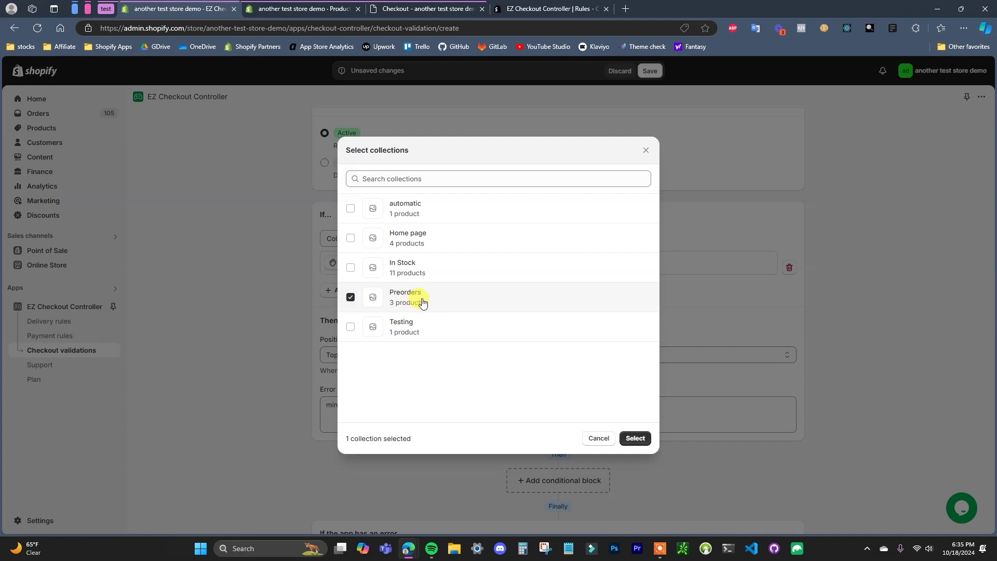
pyautogui.click(636, 438)
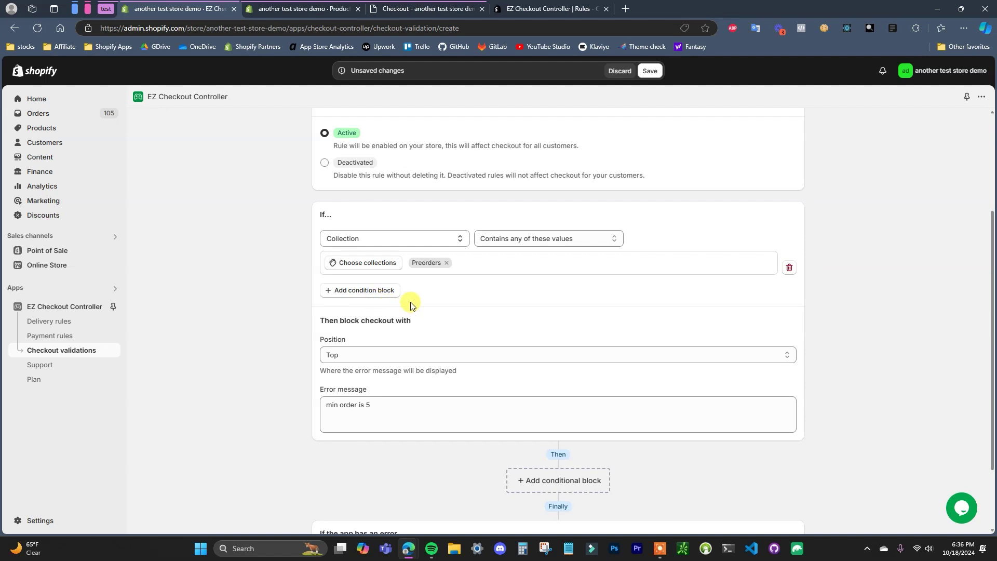
# - Add a second condition on Cart items Quantity, set to Match all with the Preorders condition
pyautogui.click(363, 289)
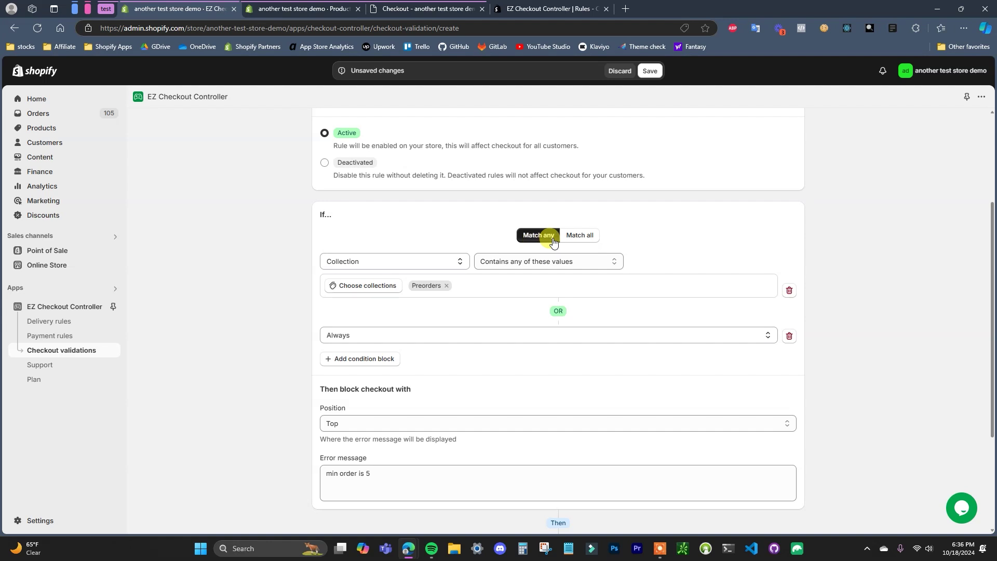
pyautogui.click(578, 234)
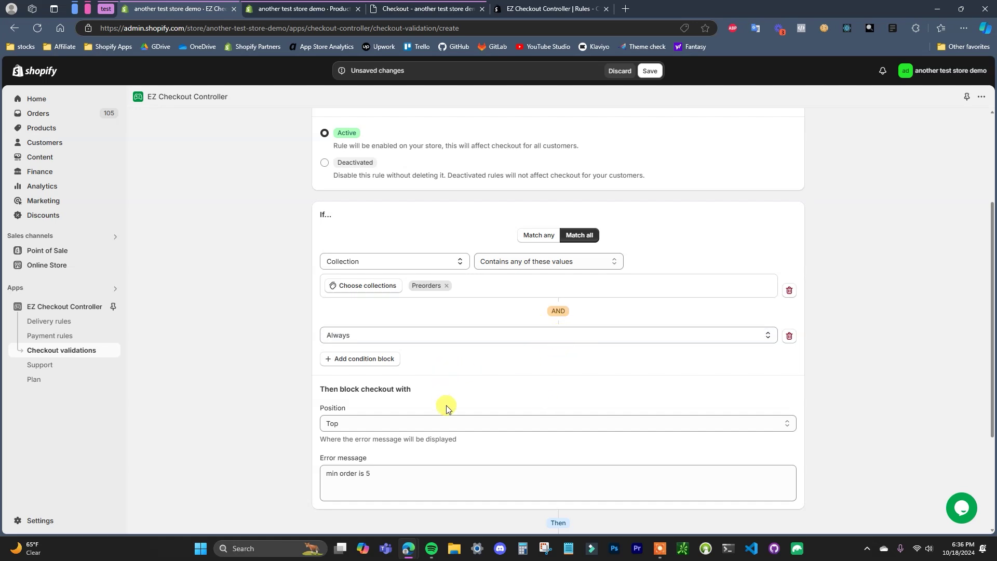
pyautogui.click(439, 345)
pyautogui.scroll(-4, 467, 251)
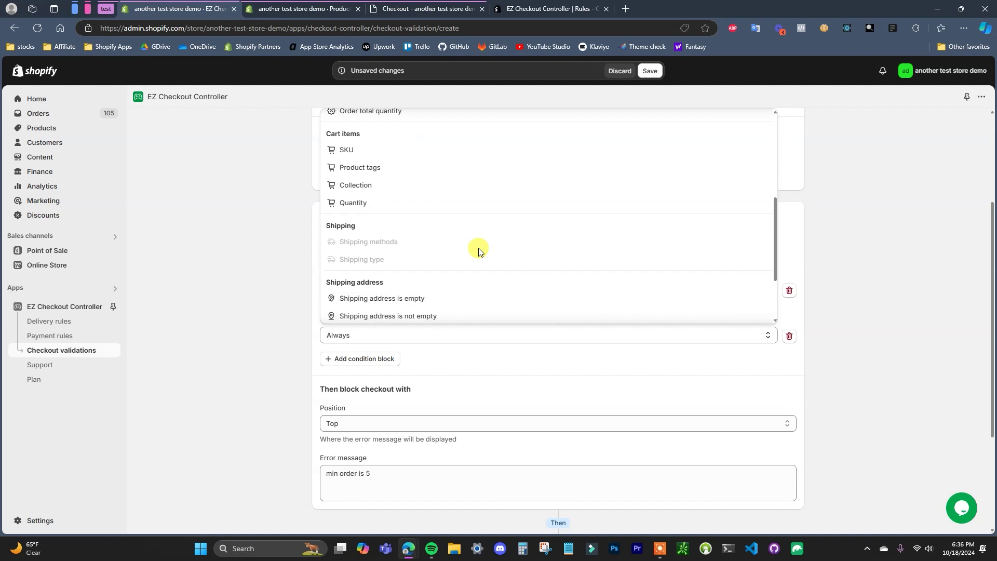
pyautogui.click(413, 203)
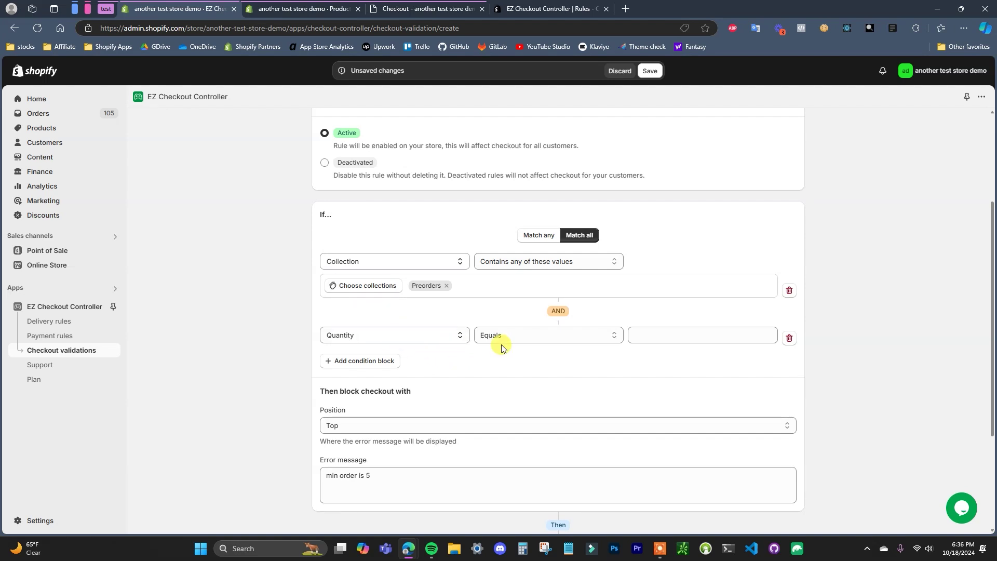
pyautogui.click(581, 347)
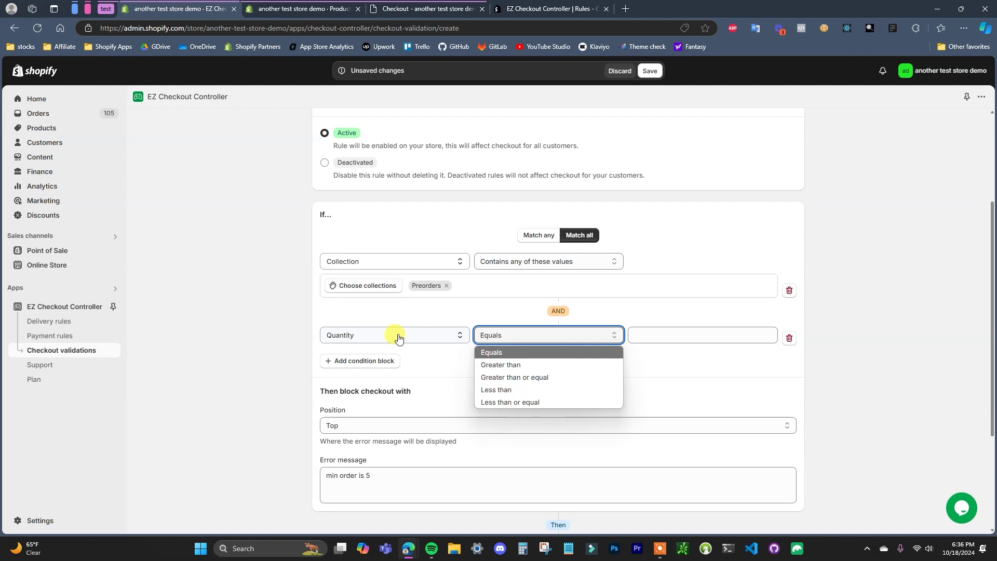
# - Set the Quantity condition to Less than 3
pyautogui.click(592, 388)
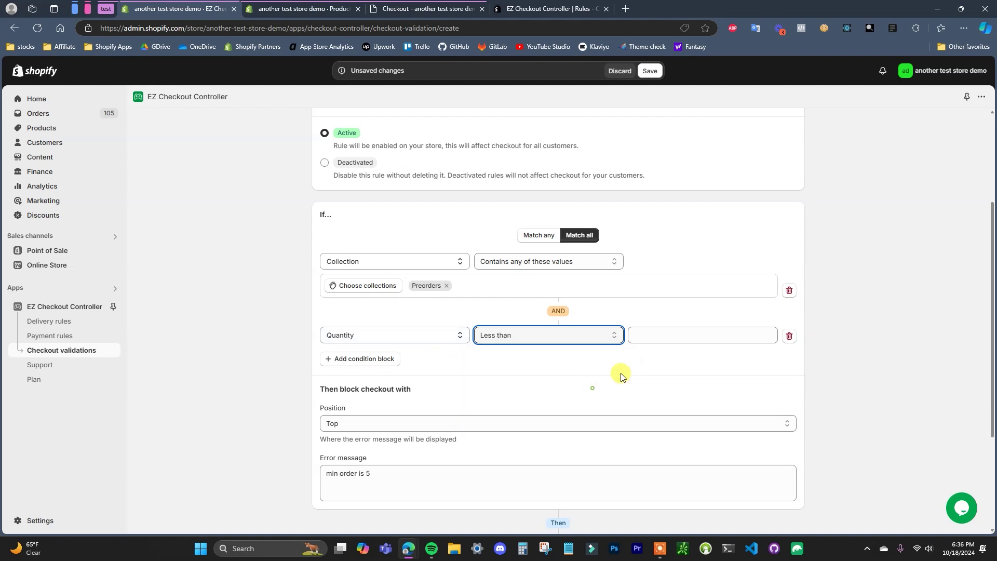
pyautogui.click(713, 336)
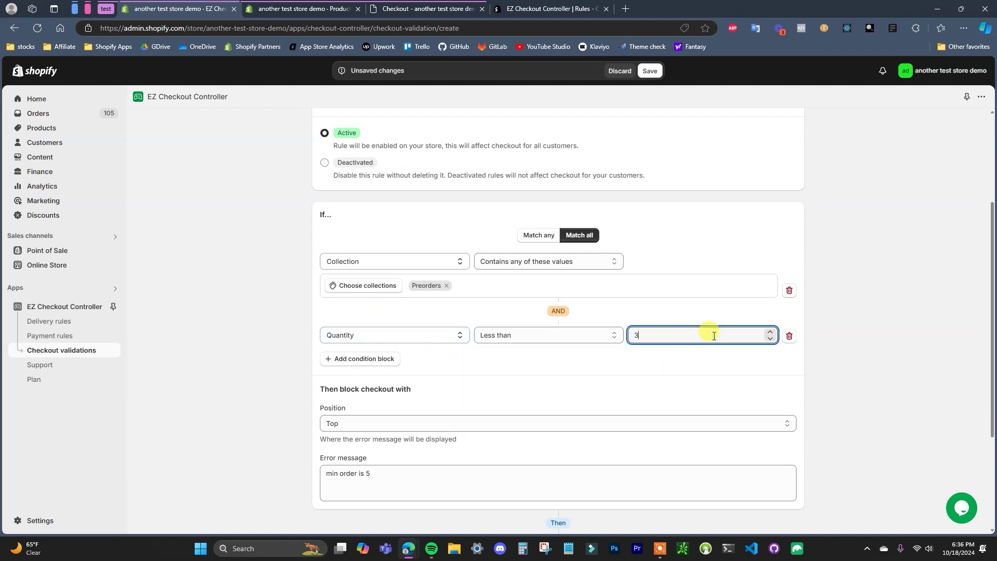
pyautogui.click(887, 390)
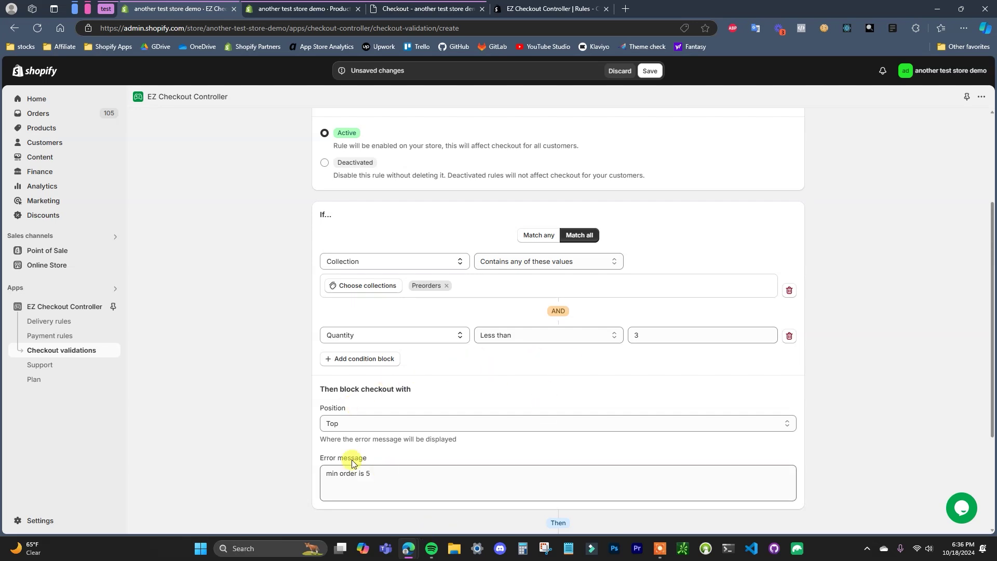
# - Replace the error message with the preorder minimum-of-3 message and save the 'min order 2' rule
pyautogui.moveTo(385, 474); pyautogui.dragTo(289, 479)
pyautogui.write('Minimum order quantity for preorder products is 3.')
pyautogui.click(405, 474)
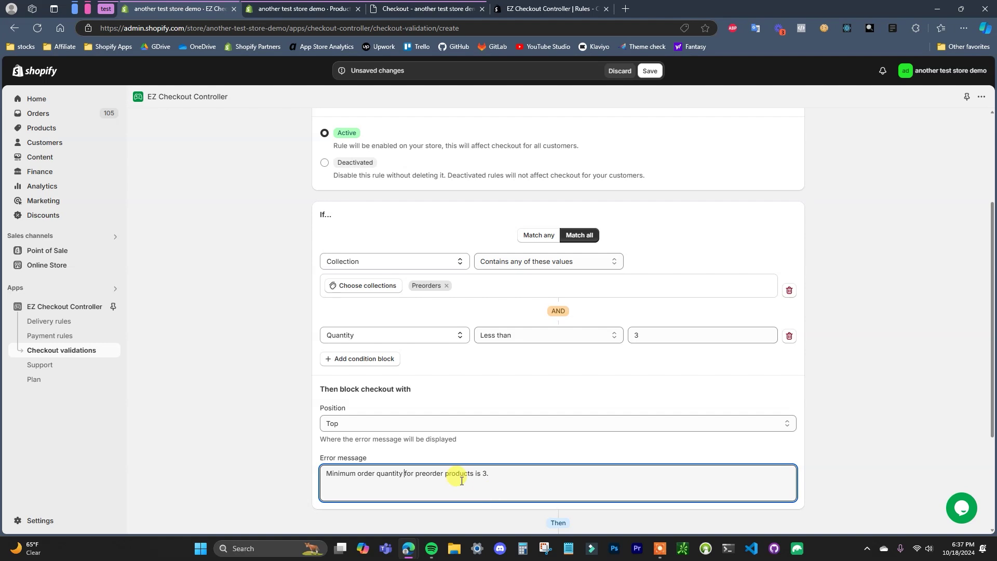
pyautogui.click(405, 475)
pyautogui.moveTo(354, 472); pyautogui.dragTo(497, 480)
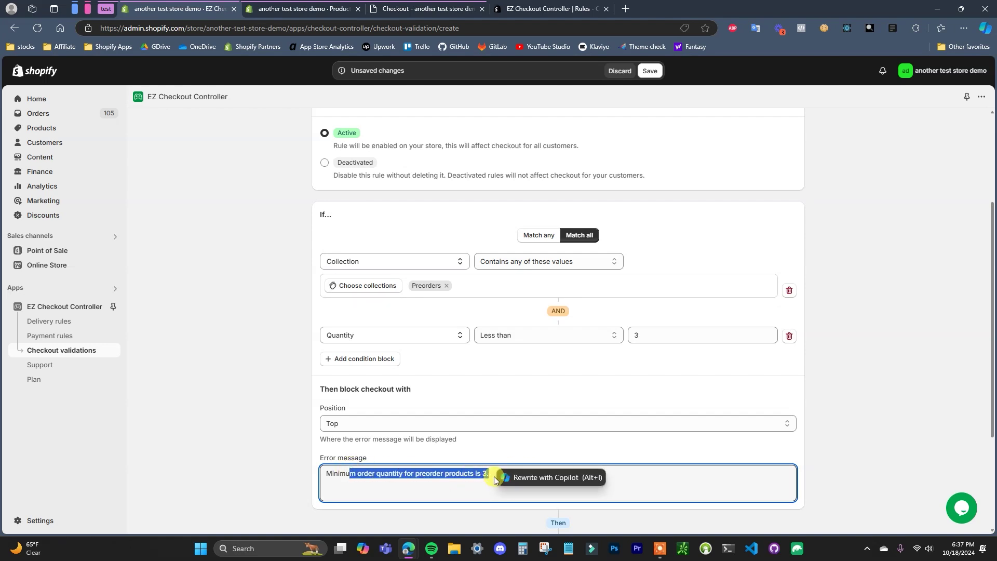
pyautogui.click(489, 474)
pyautogui.scroll(1, 590, 465)
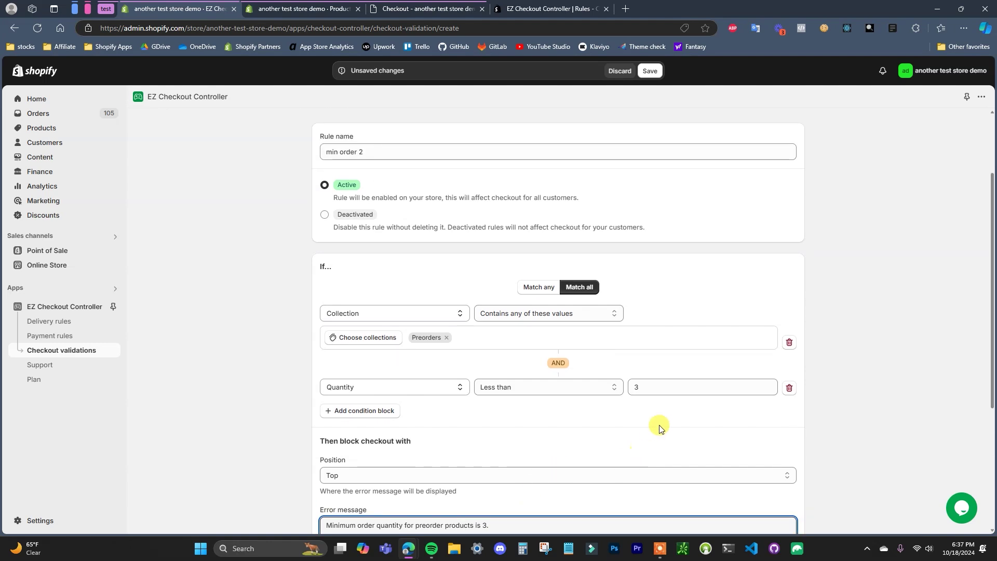
pyautogui.scroll(-4, 653, 432)
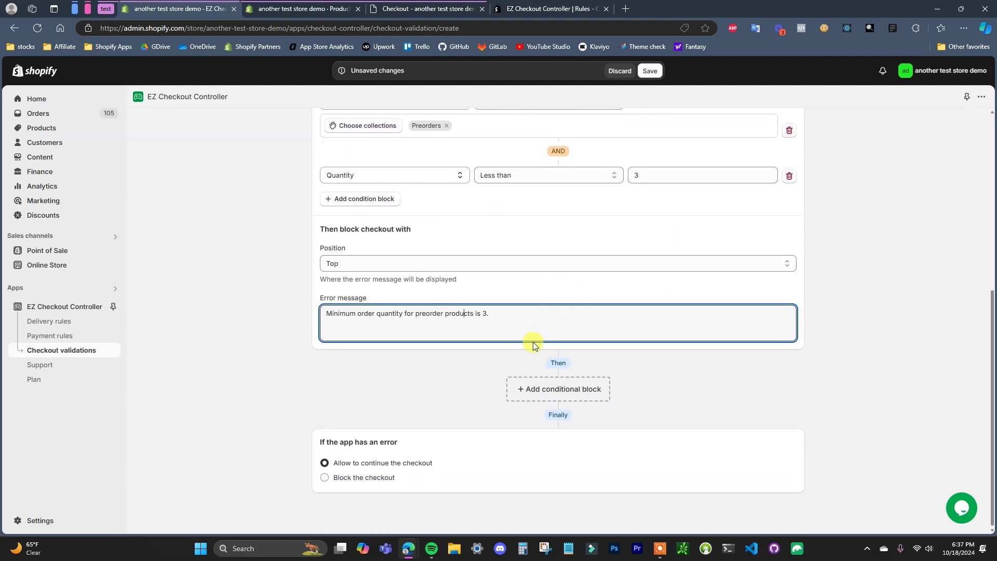
pyautogui.scroll(4, 530, 460)
pyautogui.click(653, 74)
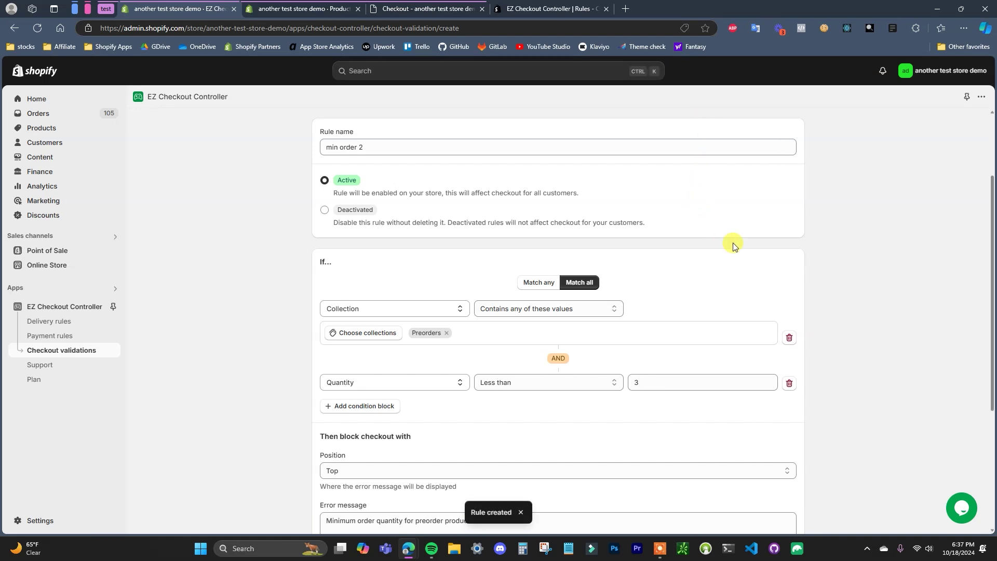
# - View the Preorders collection's three SKIN products in Shopify admin, then return to checkout
pyautogui.scroll(2, 585, 269)
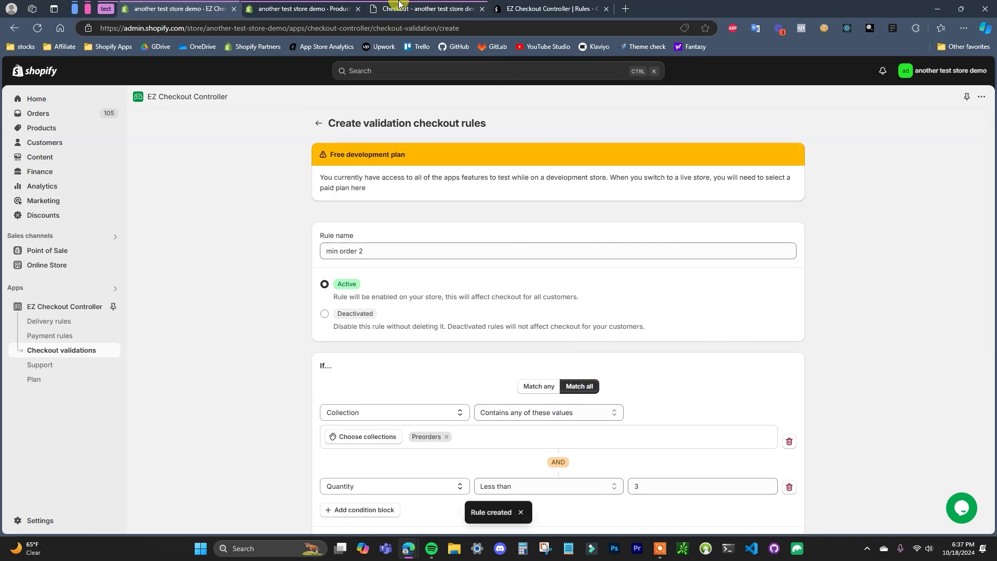
pyautogui.click(286, 8)
pyautogui.click(94, 144)
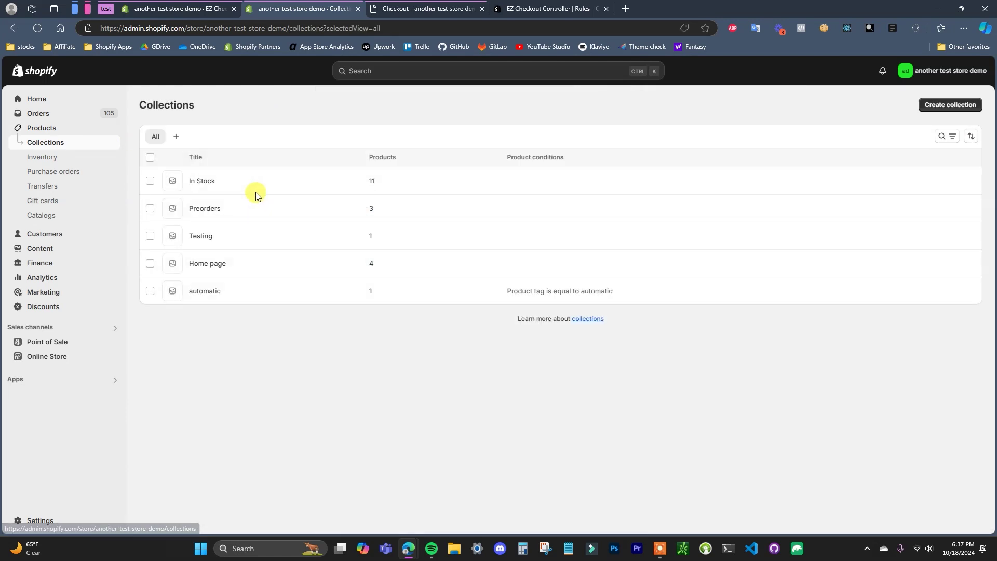
pyautogui.click(203, 208)
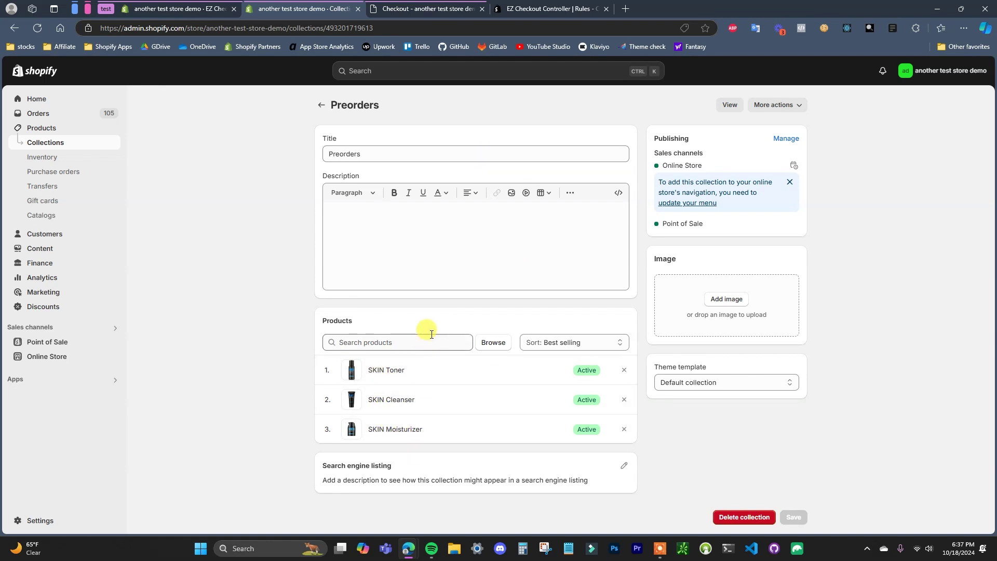
pyautogui.click(423, 9)
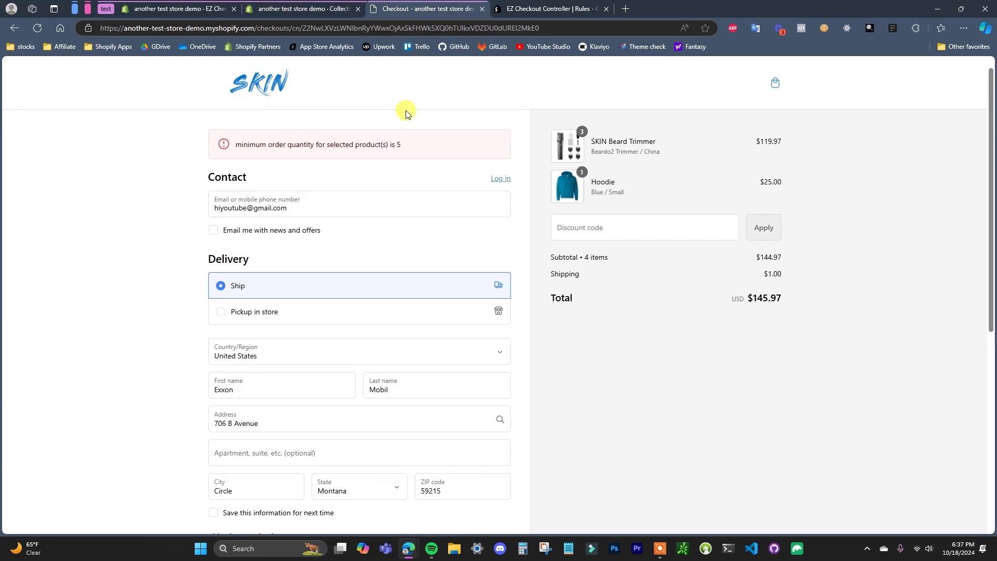
# - Reload checkout, clear the store cookies, and open the SKIN Cleanser product page
pyautogui.hotkey('ctrl', 'r')
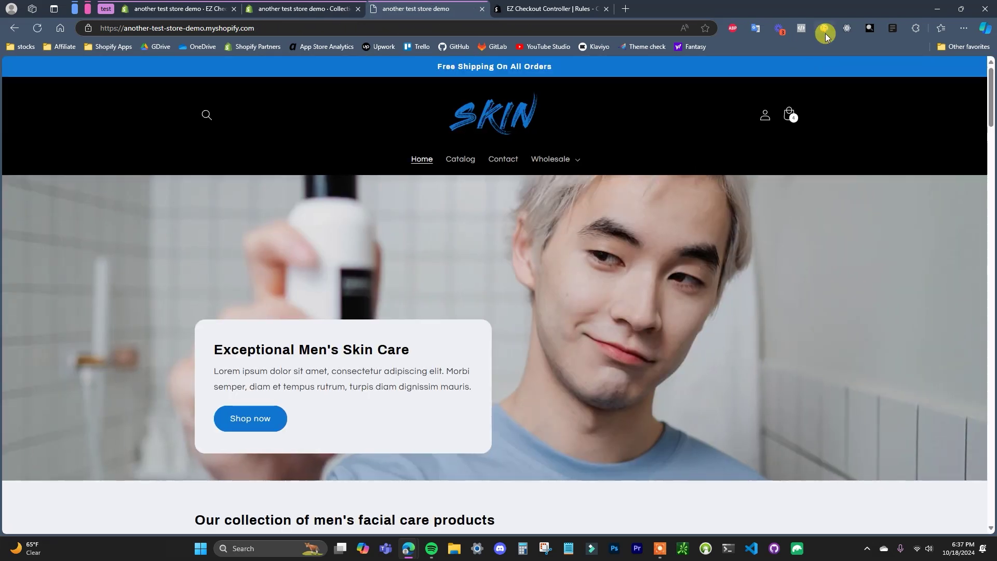
pyautogui.click(825, 32)
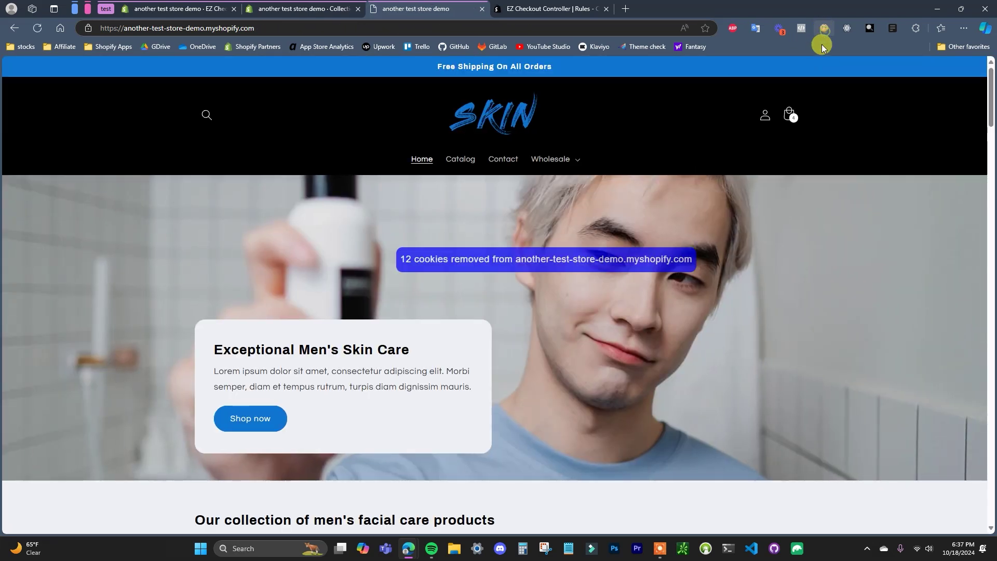
pyautogui.click(460, 159)
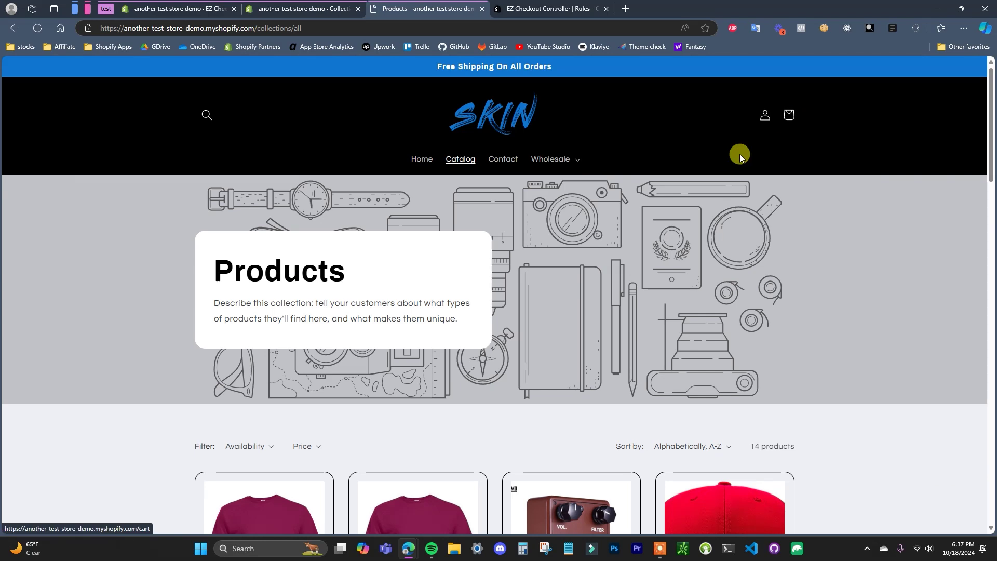
pyautogui.scroll(-15, 637, 220)
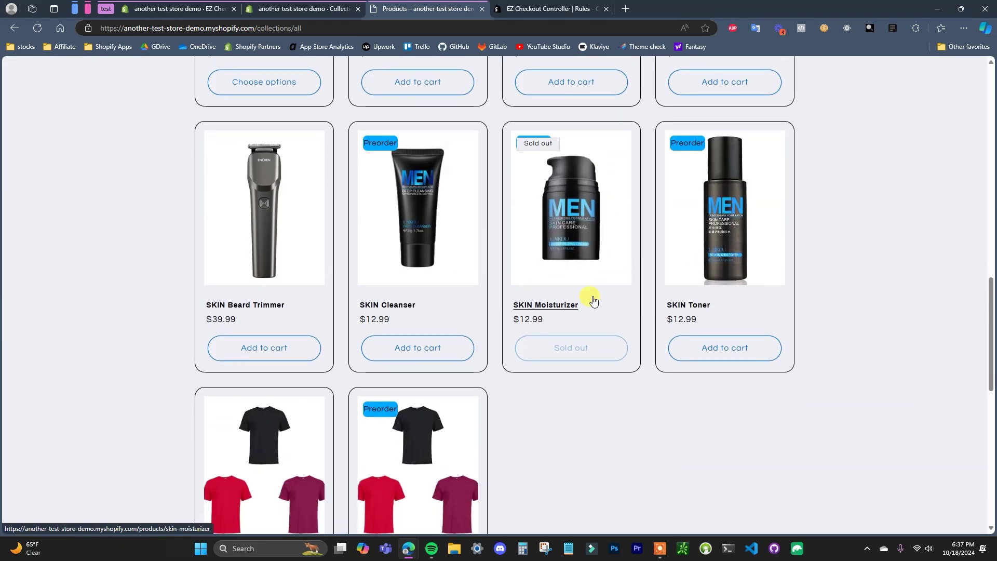
pyautogui.click(409, 305)
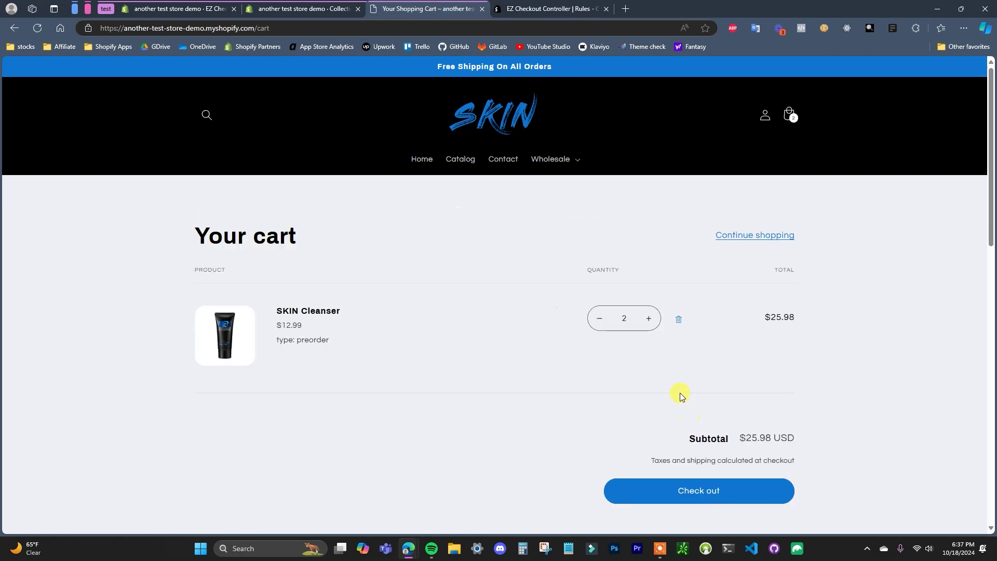
pyautogui.scroll(-1, 571, 392)
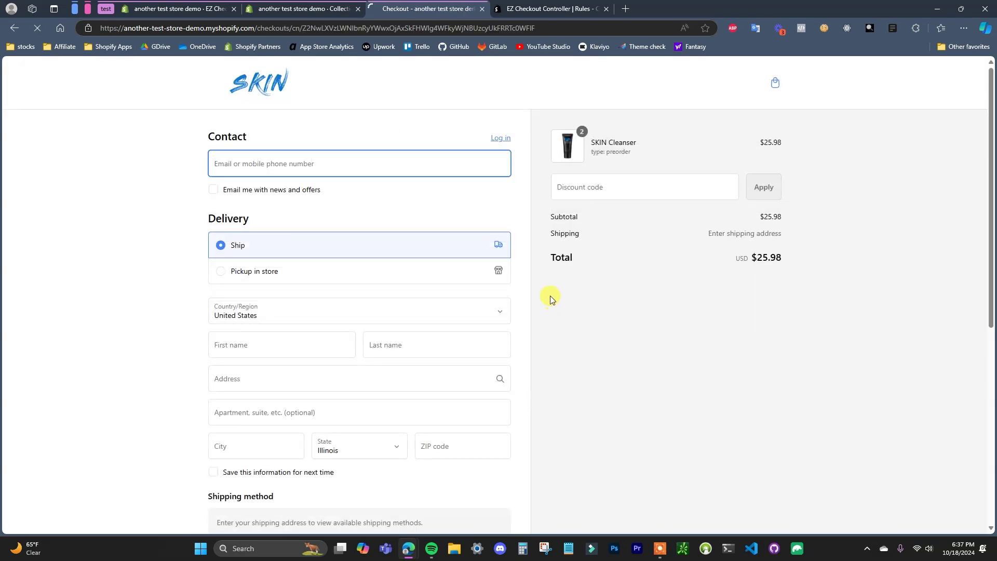
# - Autofill the checkout contact and delivery details and review the order
pyautogui.click(352, 160)
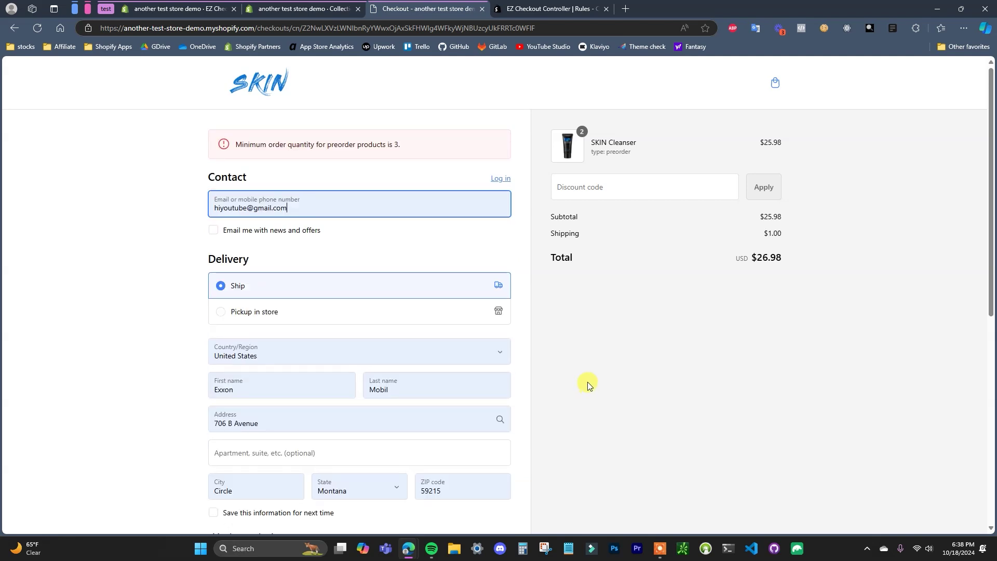
pyautogui.scroll(-1, 358, 325)
pyautogui.scroll(1, 313, 310)
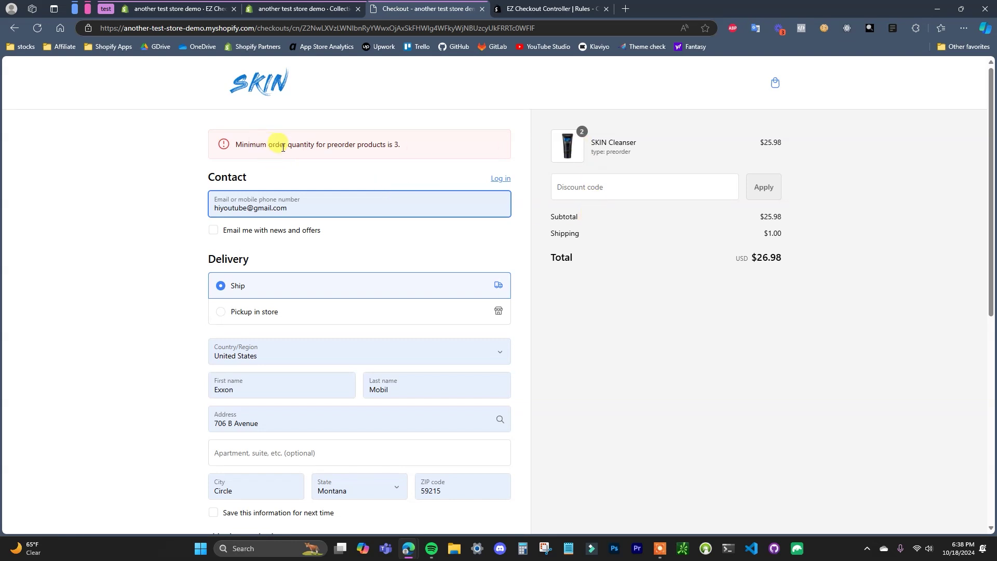
pyautogui.scroll(-7, 390, 216)
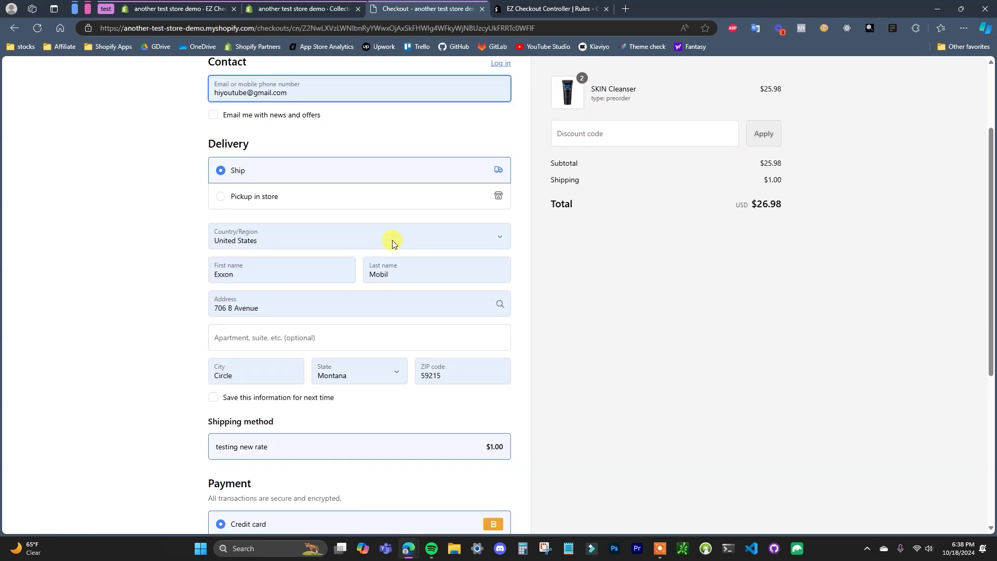
pyautogui.scroll(2, 389, 331)
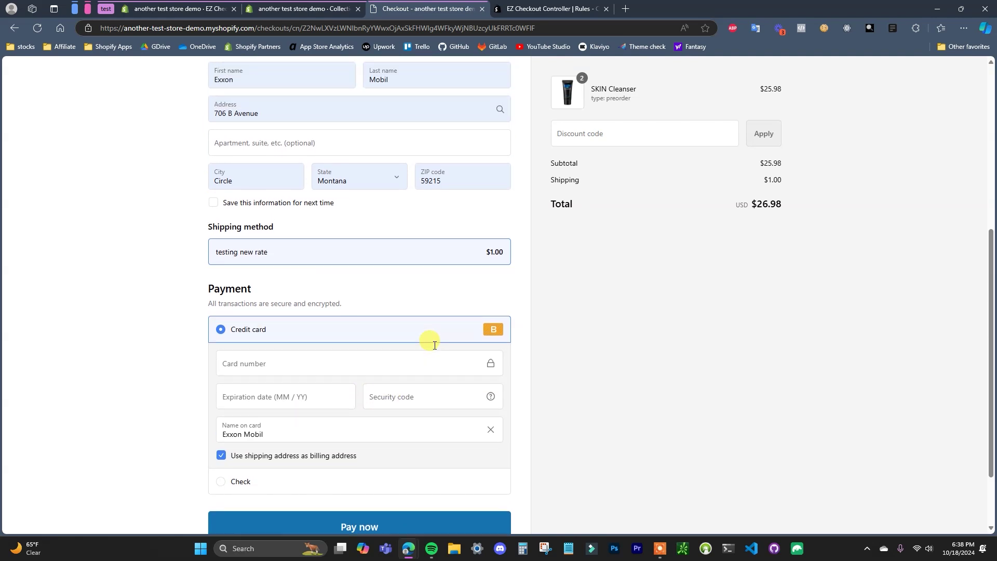
pyautogui.scroll(2, 369, 324)
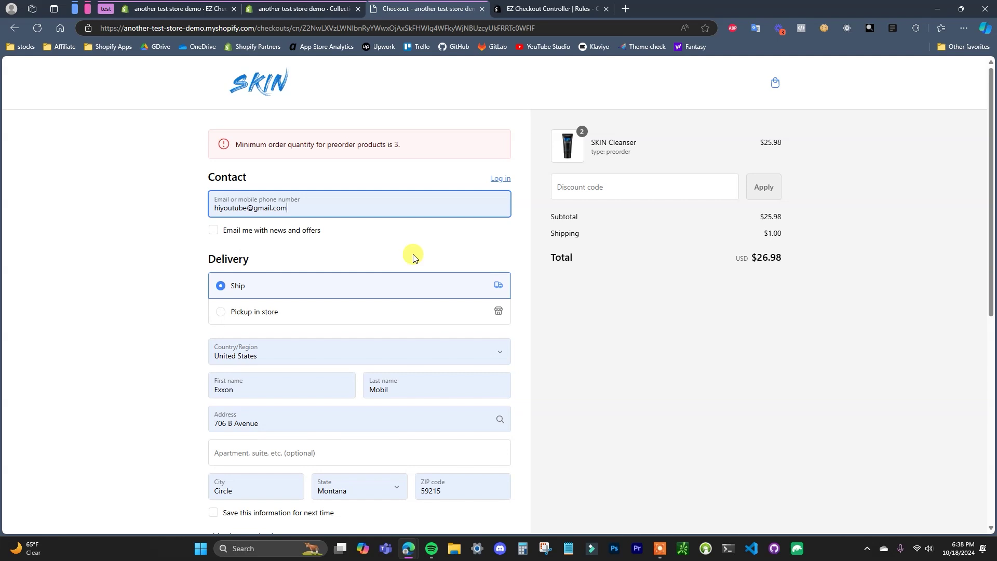
# - Leave checkout, open the cart holding 3 SKIN Cleansers, and proceed to checkout
pyautogui.click(269, 92)
pyautogui.click(788, 119)
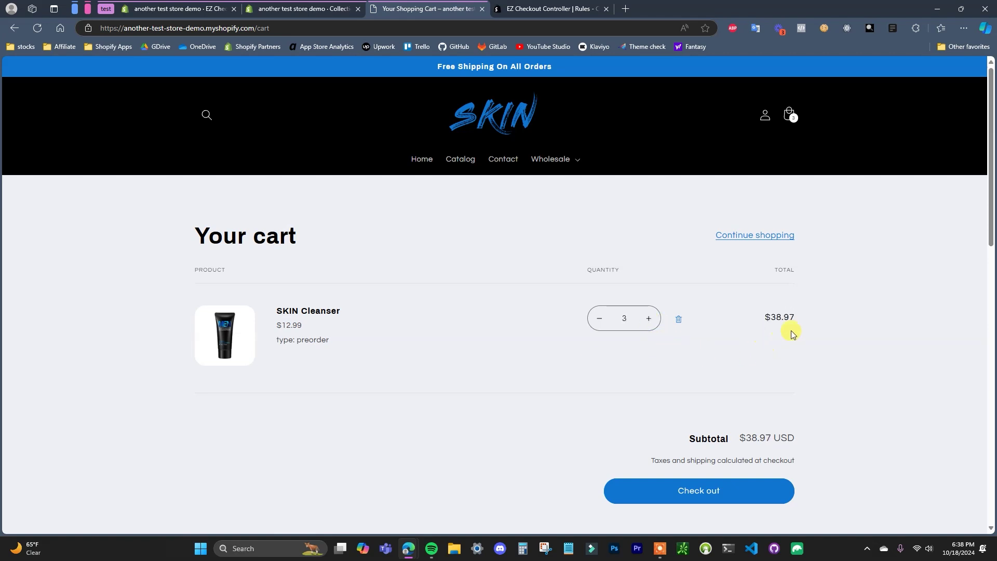
pyautogui.click(619, 489)
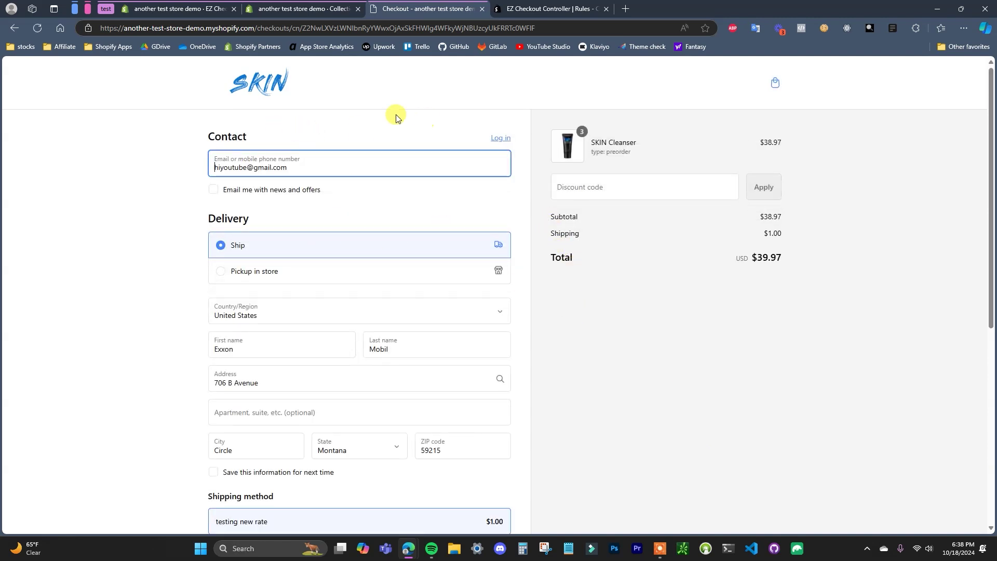
# - Complete the three-Cleanser $39.97 order and return to the admin's Preorders collection
pyautogui.scroll(-6, 435, 235)
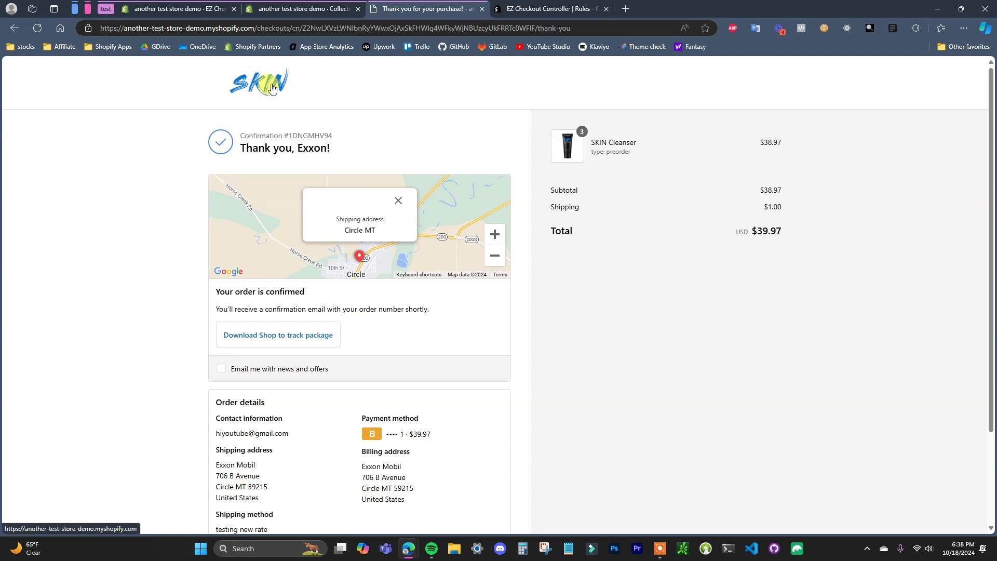
pyautogui.click(285, 6)
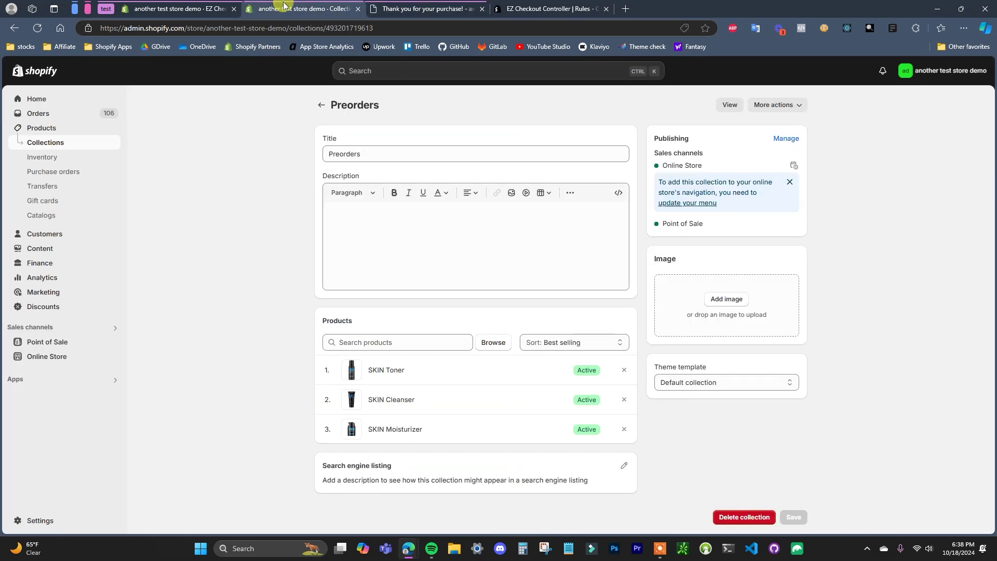
# - Browse the condition types in the 'min order 2' rule's Collection dropdown without changing it
pyautogui.click(205, 6)
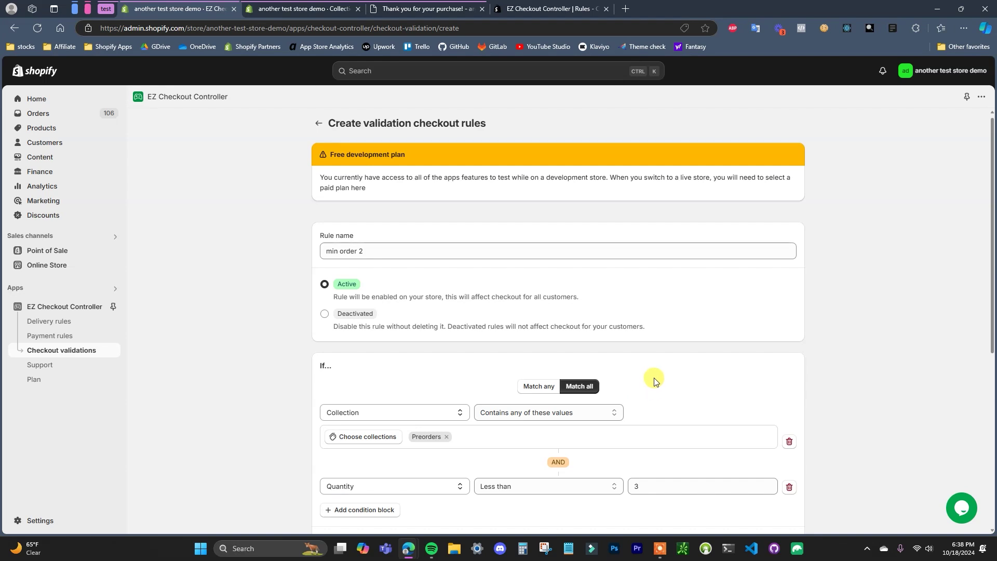
pyautogui.scroll(-3, 656, 384)
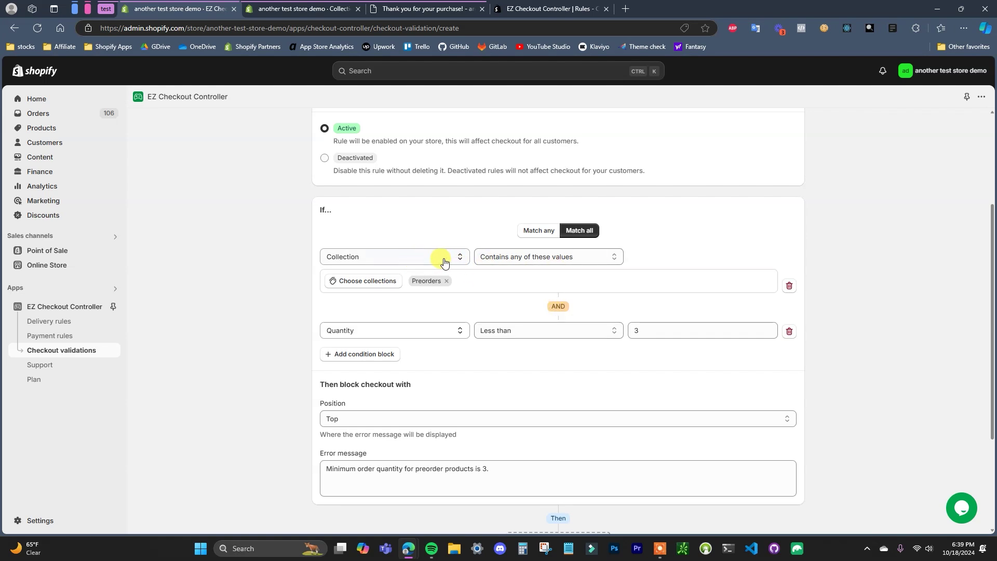
pyautogui.click(461, 263)
pyautogui.scroll(-4, 441, 369)
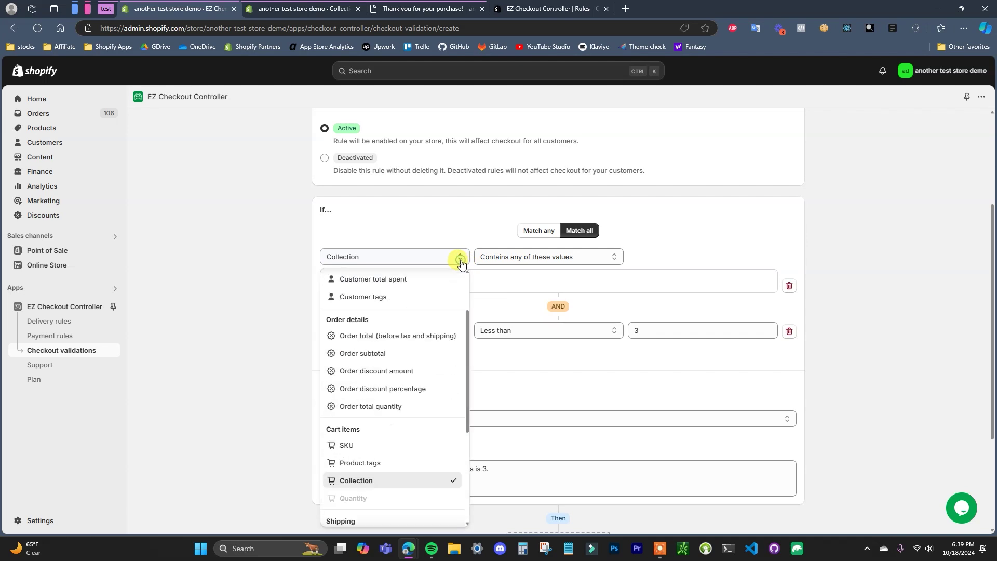
pyautogui.scroll(2, 425, 383)
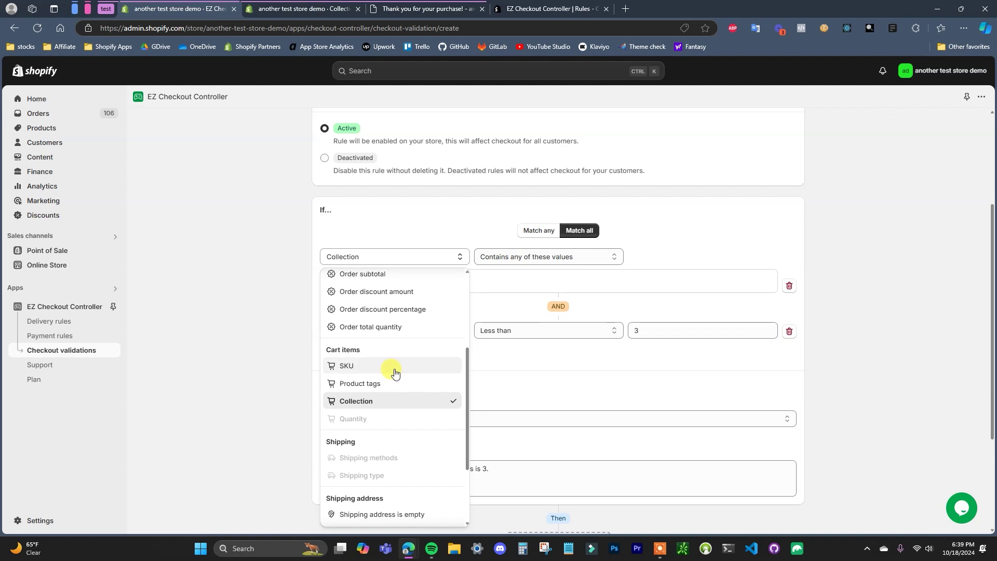
pyautogui.click(240, 377)
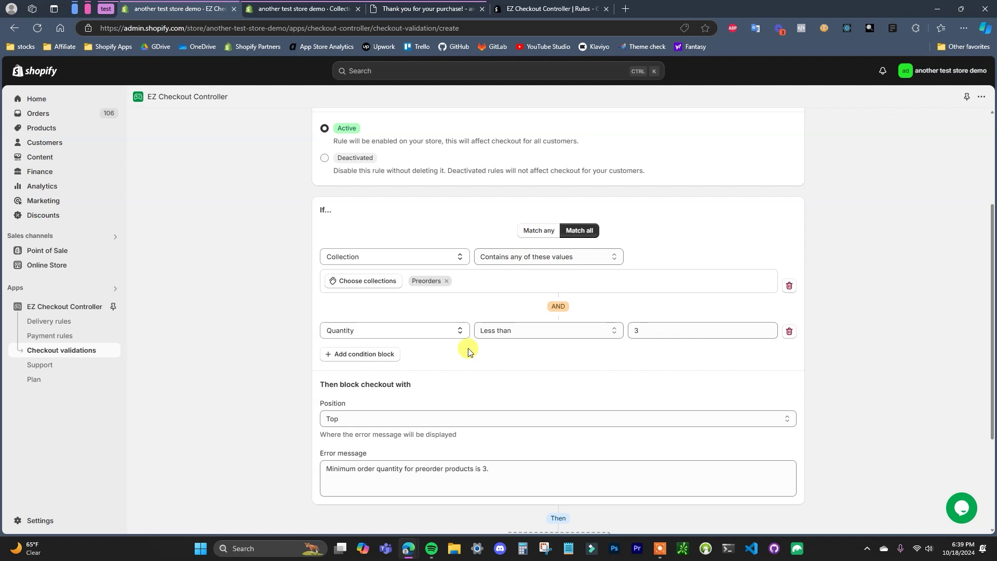
# - Add a third condition requiring the Customer tags to include b2b
pyautogui.click(363, 355)
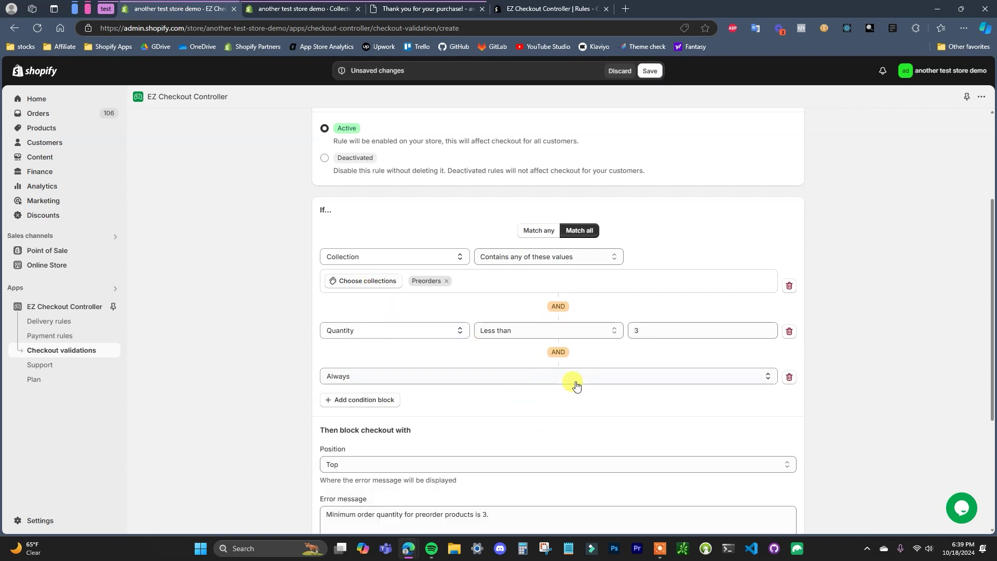
pyautogui.scroll(-1, 576, 390)
pyautogui.click(523, 326)
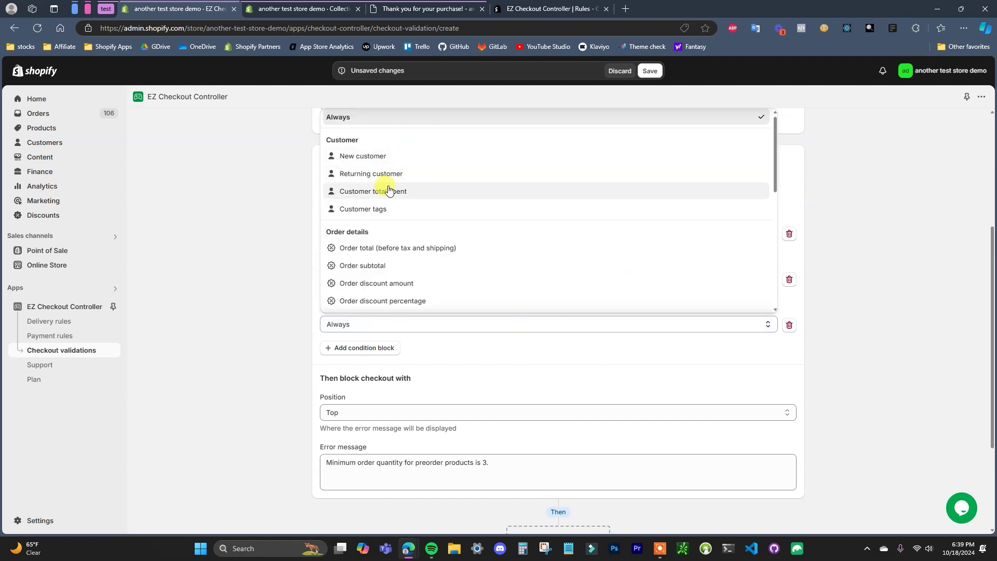
pyautogui.click(391, 209)
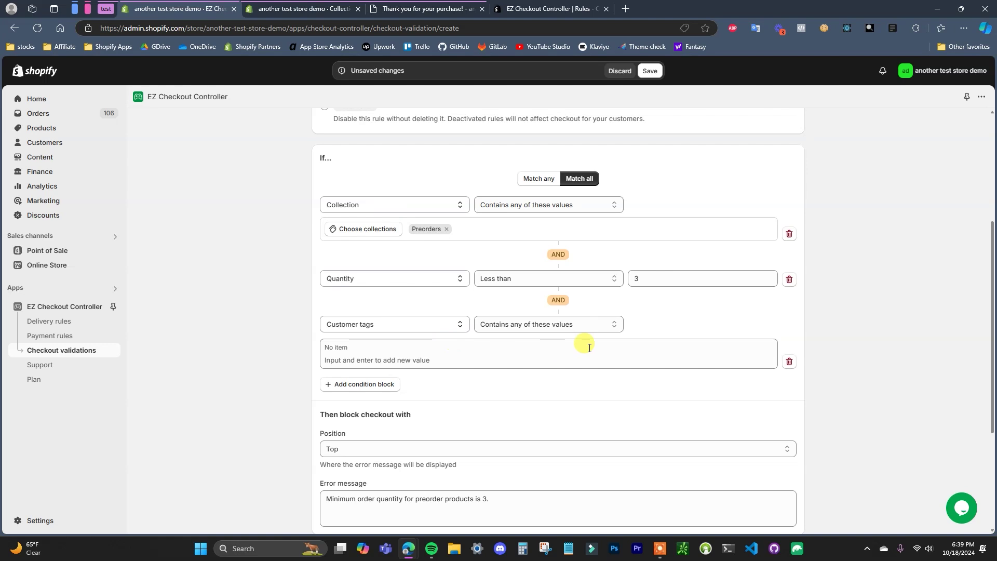
pyautogui.click(516, 358)
pyautogui.write('b2b')
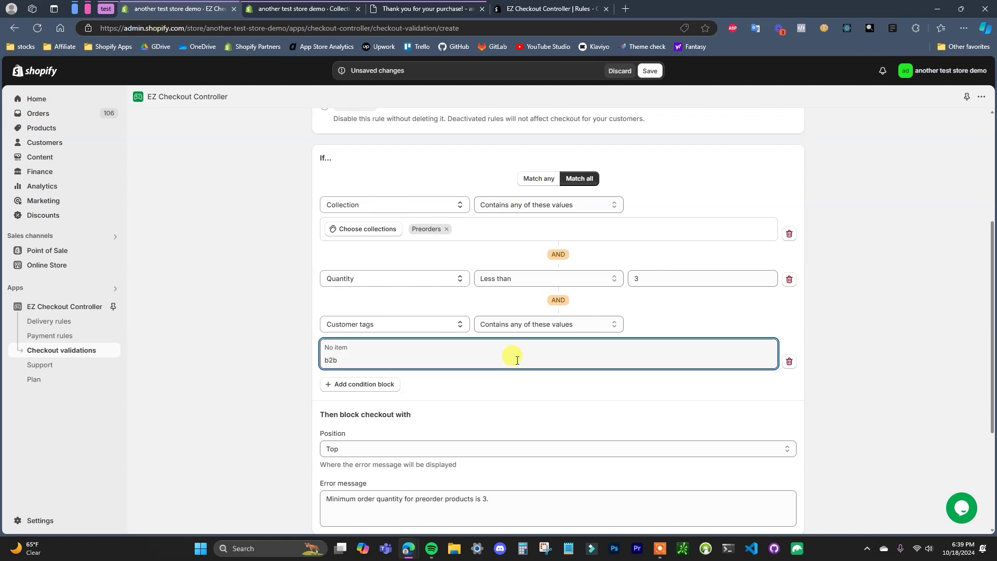
pyautogui.press('Return')
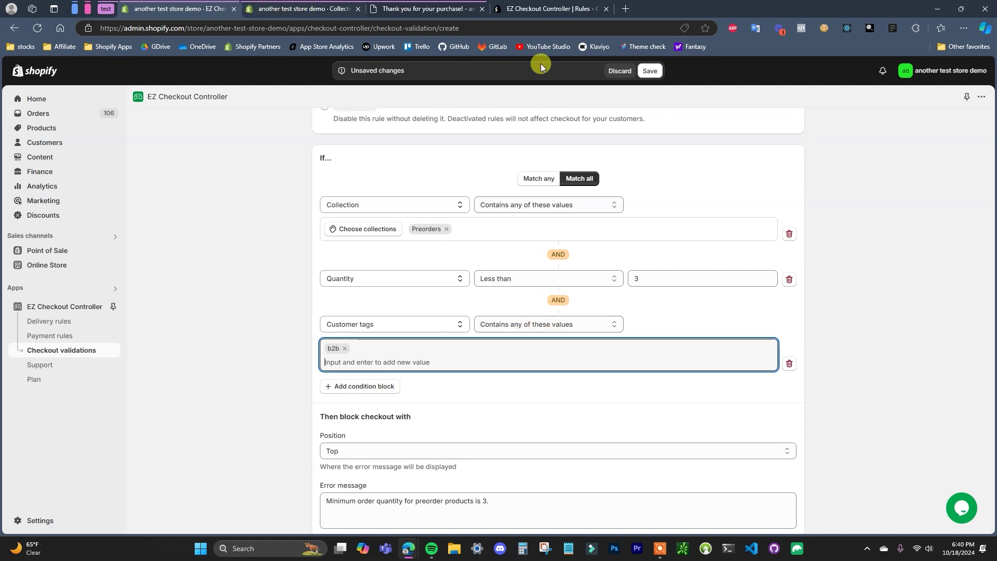
# - Discard the unsaved rule changes and return to the checkout validation rules list
pyautogui.click(620, 76)
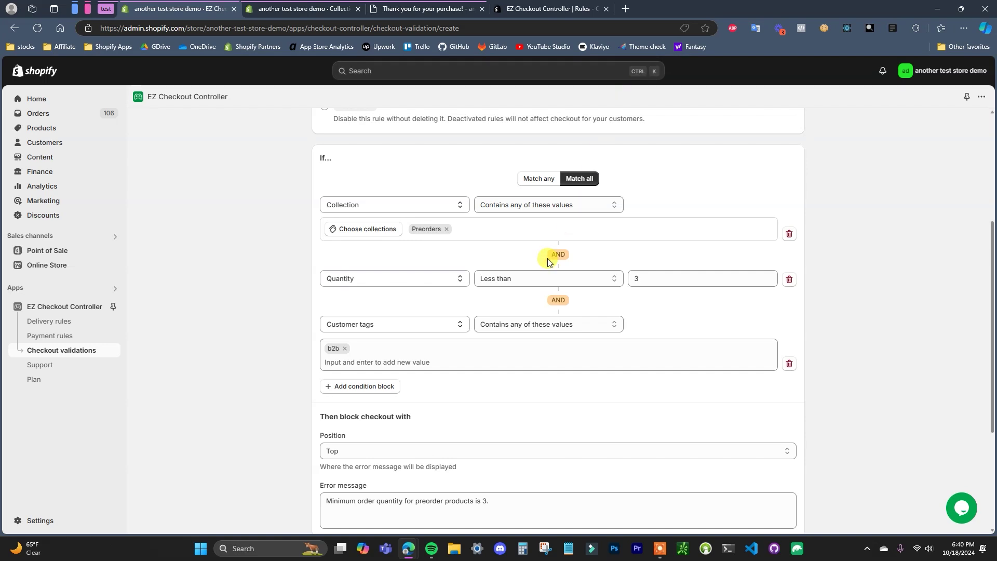
pyautogui.scroll(1, 547, 258)
pyautogui.scroll(3, 548, 258)
pyautogui.click(319, 125)
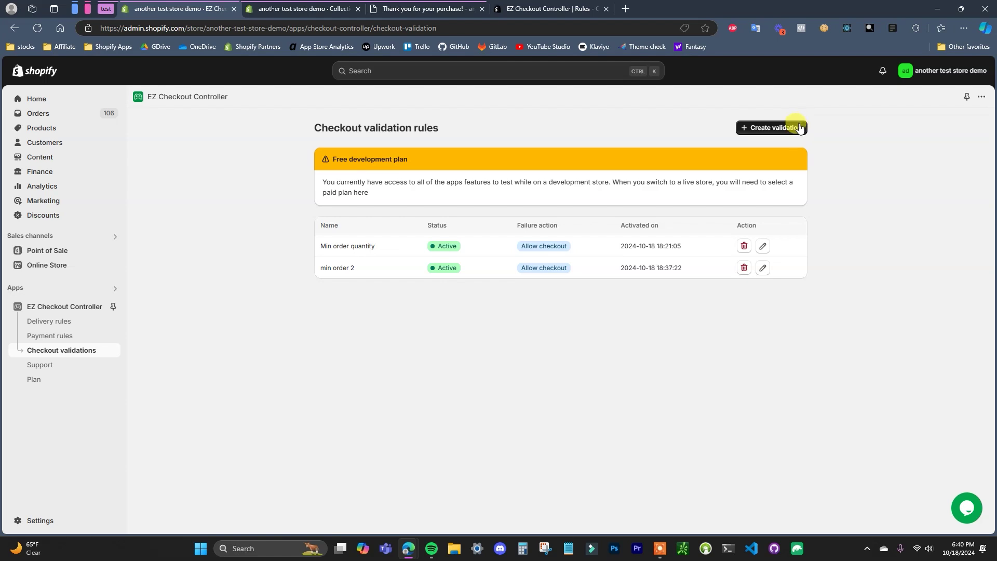
# - Start a new validation rule, delete its Customer tags, Quantity and Collection conditions, and add a fresh condition
pyautogui.click(797, 130)
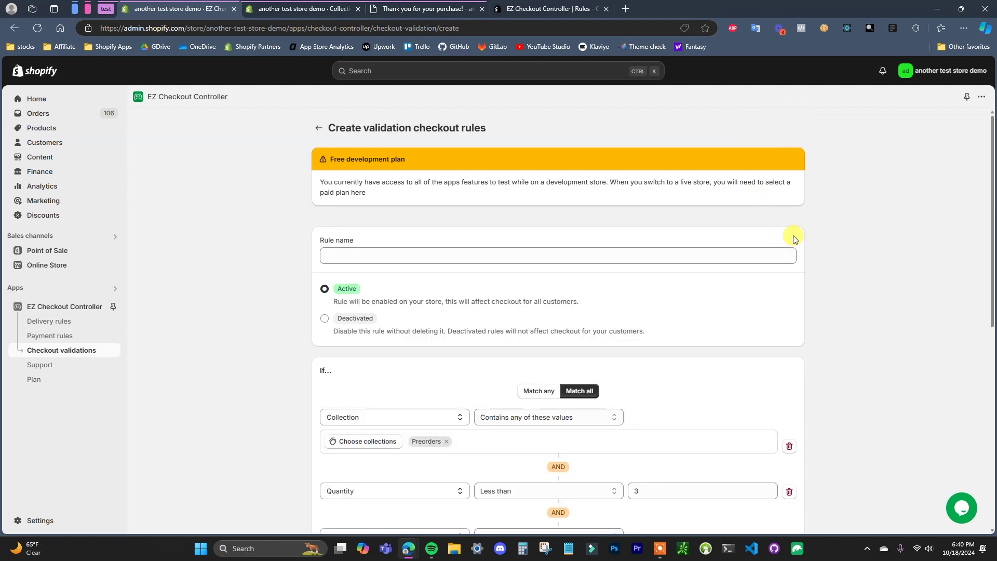
pyautogui.scroll(-2, 789, 238)
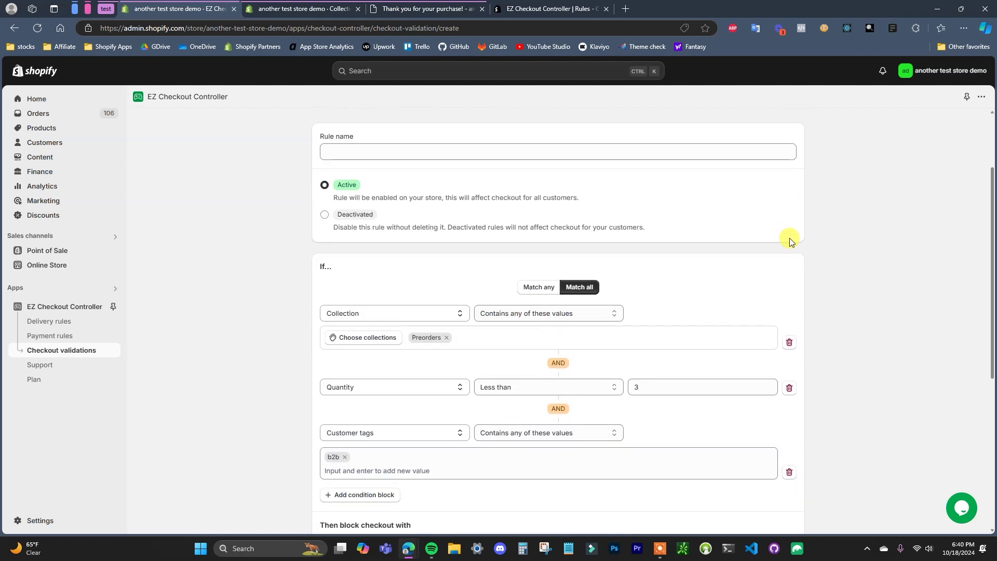
pyautogui.click(789, 473)
pyautogui.click(789, 388)
pyautogui.click(789, 321)
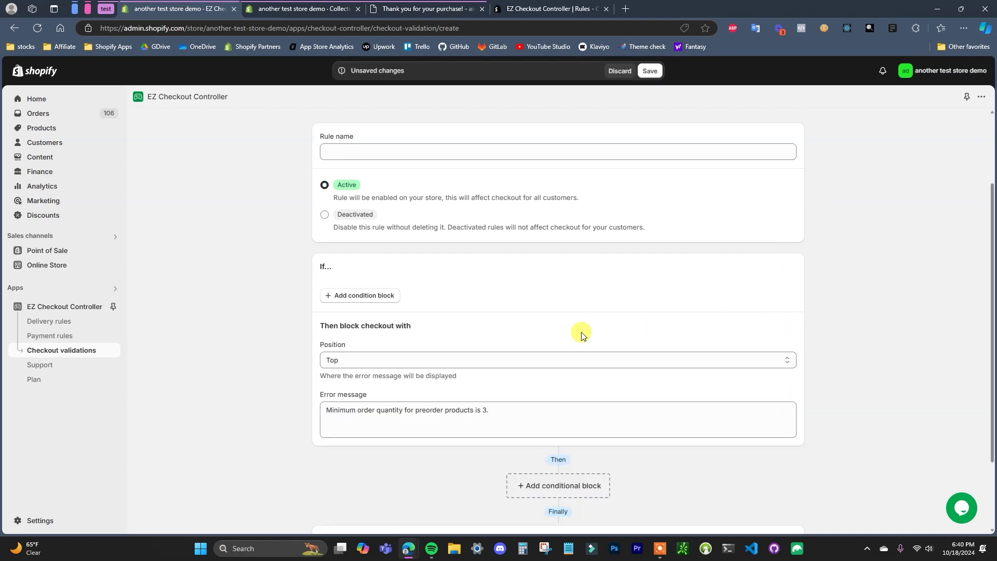
pyautogui.click(363, 294)
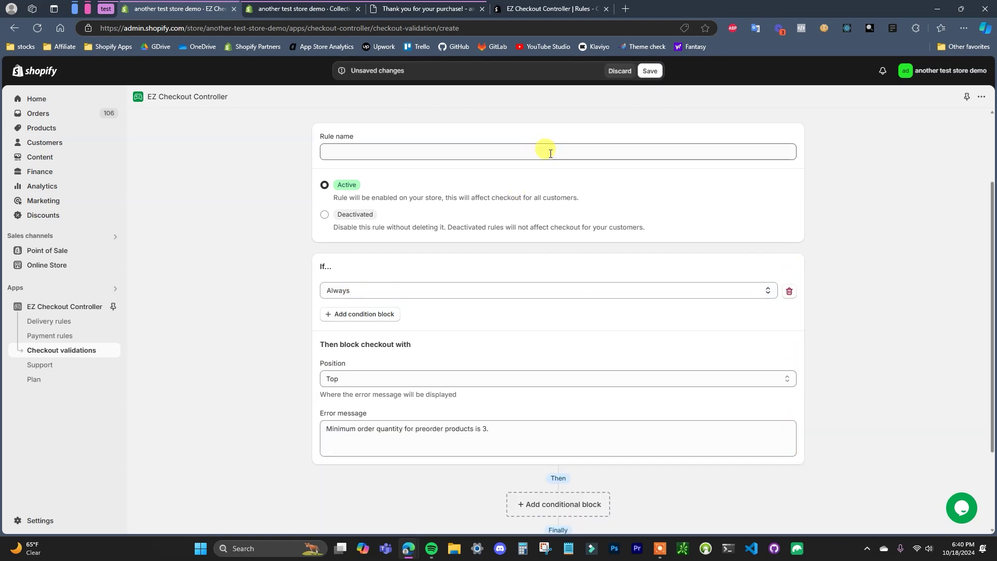
# - Set the new condition to Order total quantity Less than 10
pyautogui.click(374, 290)
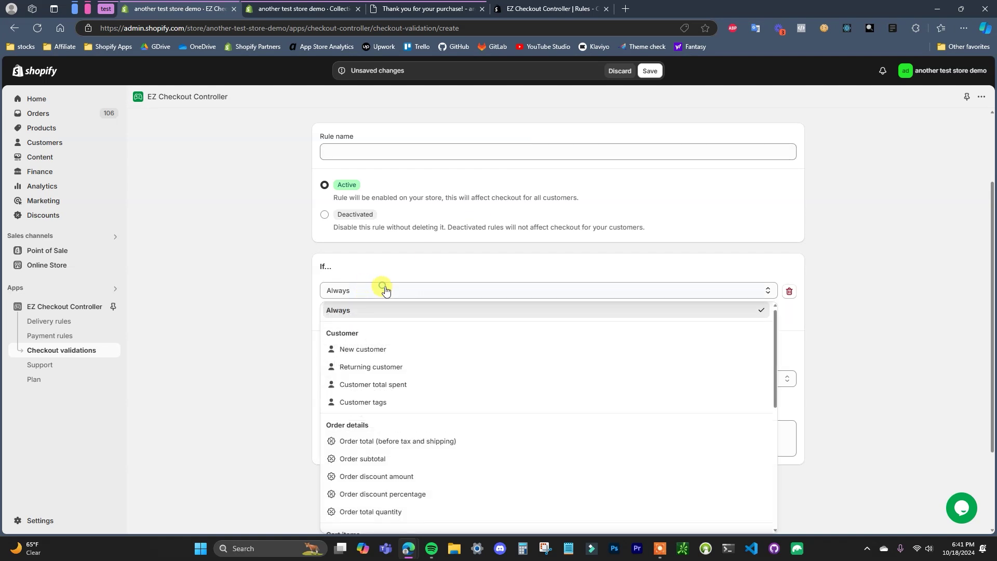
pyautogui.scroll(-2, 525, 394)
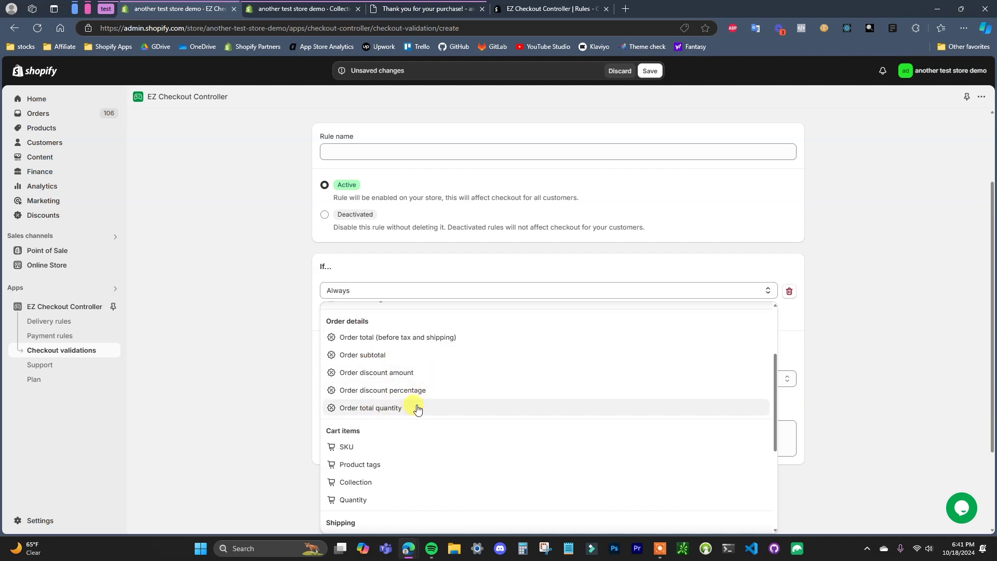
pyautogui.click(442, 409)
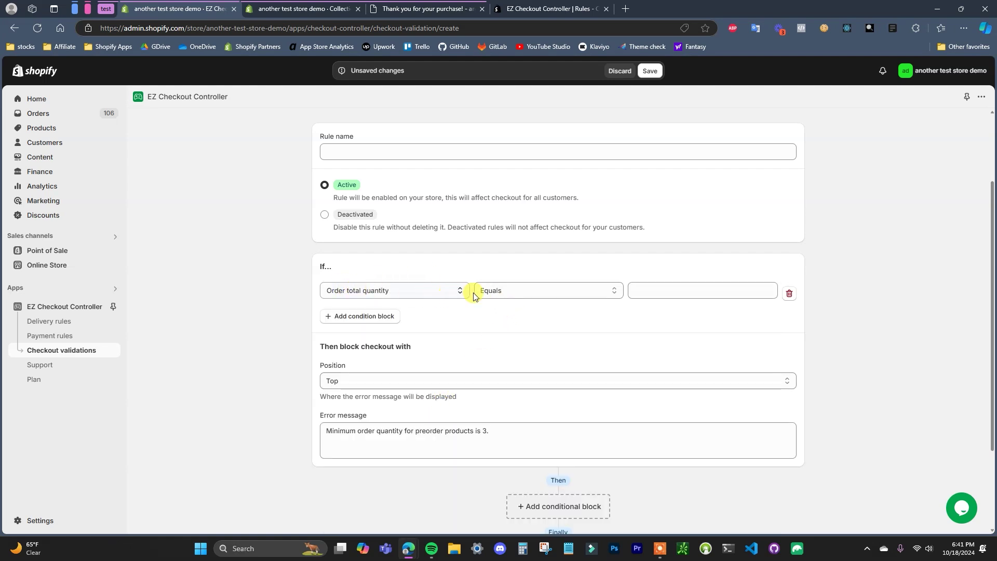
pyautogui.click(575, 294)
pyautogui.click(551, 344)
pyautogui.click(685, 289)
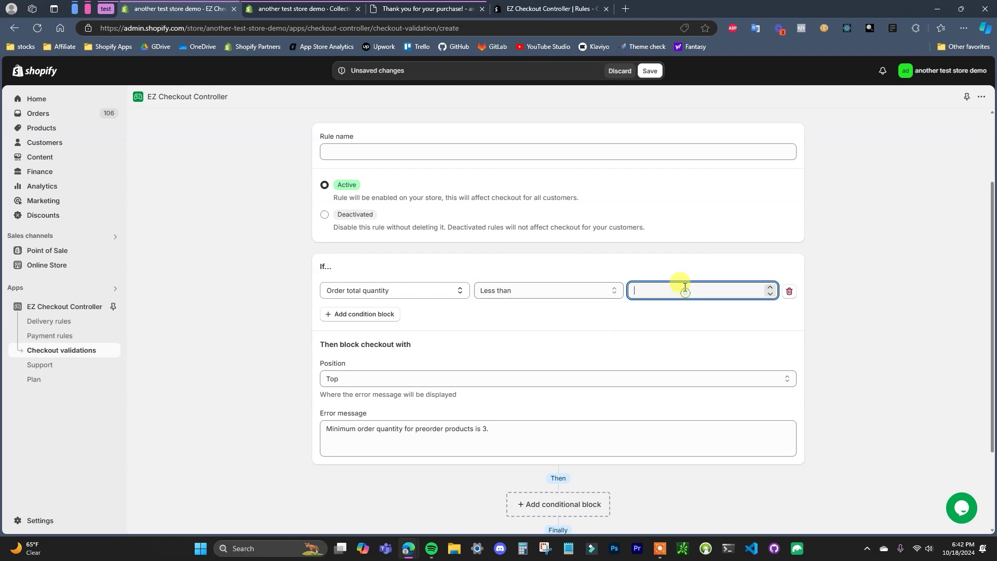
pyautogui.moveTo(507, 431); pyautogui.dragTo(276, 423)
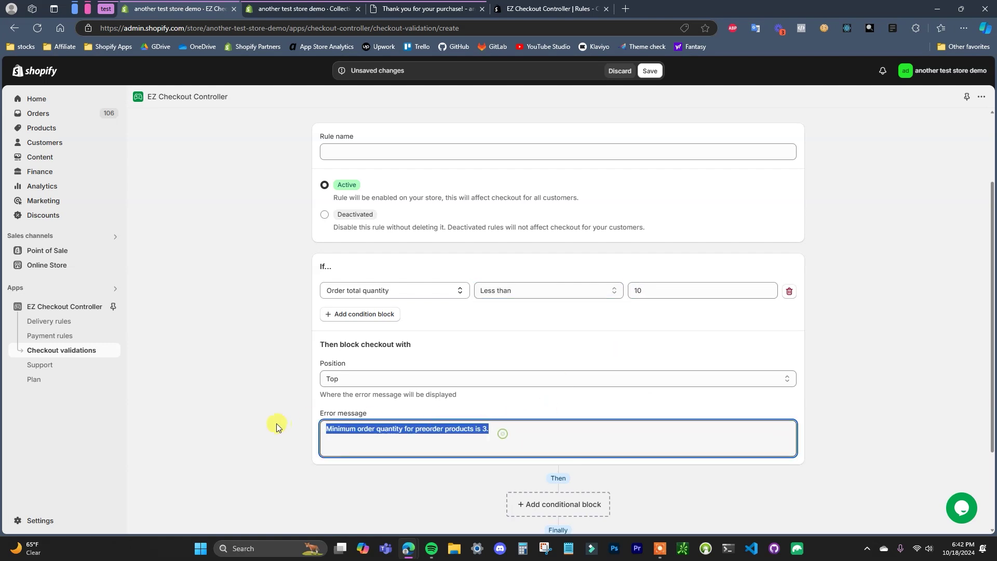
# - Save the 'Min order cart total' rule (Order total quantity Less than 10) and return to the thank-you page
pyautogui.write('Min order cart total')
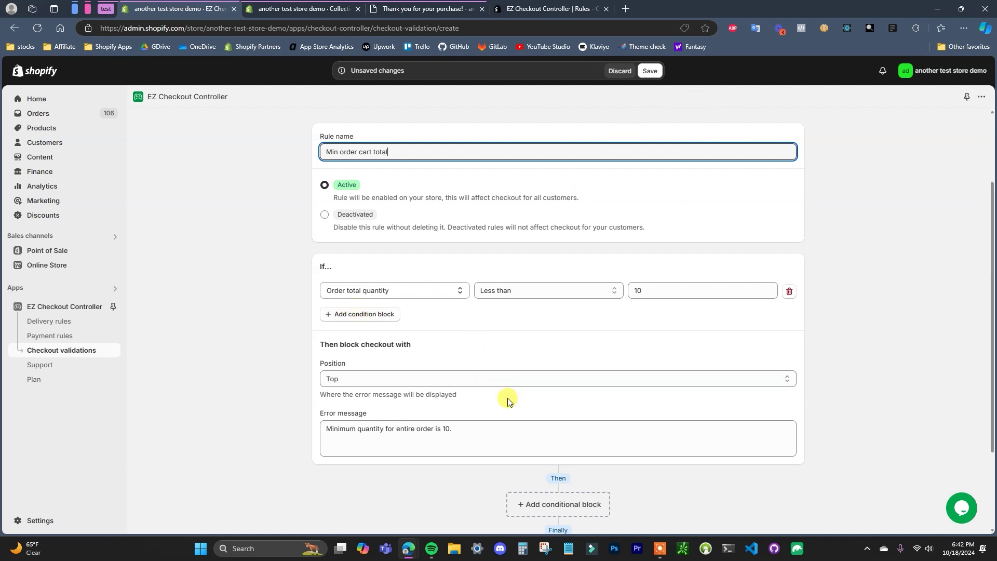
pyautogui.scroll(1, 490, 372)
pyautogui.click(648, 71)
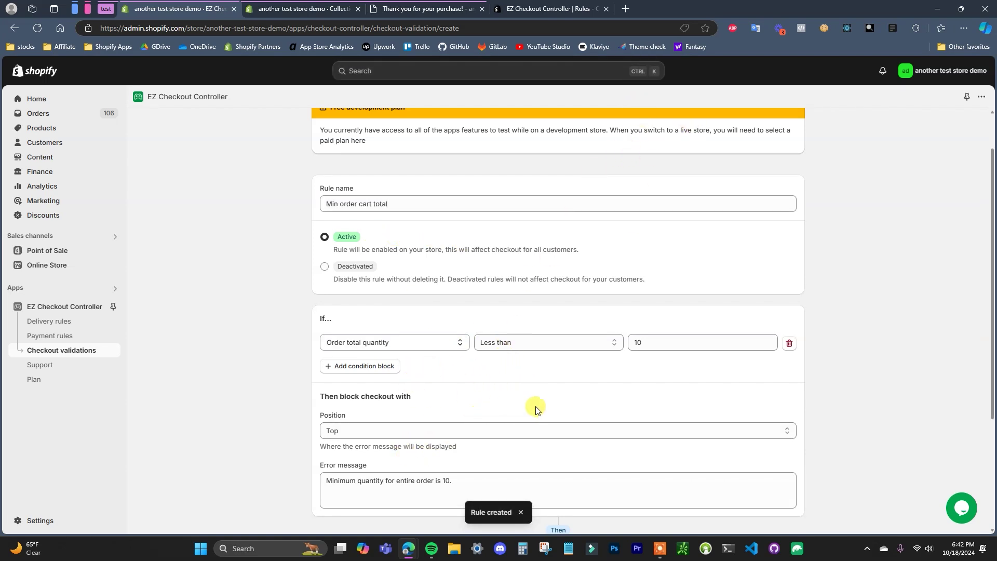
pyautogui.click(429, 8)
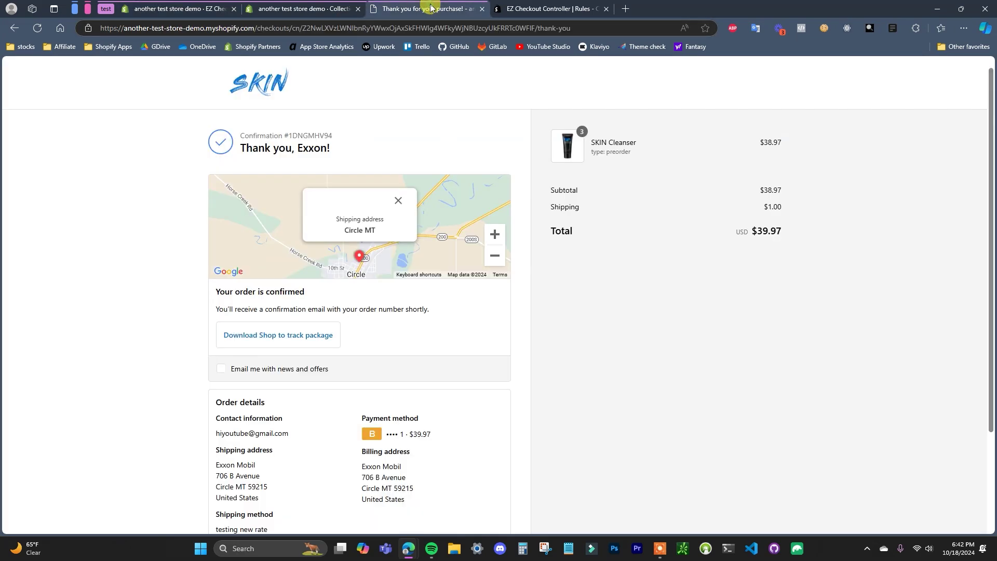
# - Go to the store home page, clear the store's cookies, and open the catalog
pyautogui.click(285, 92)
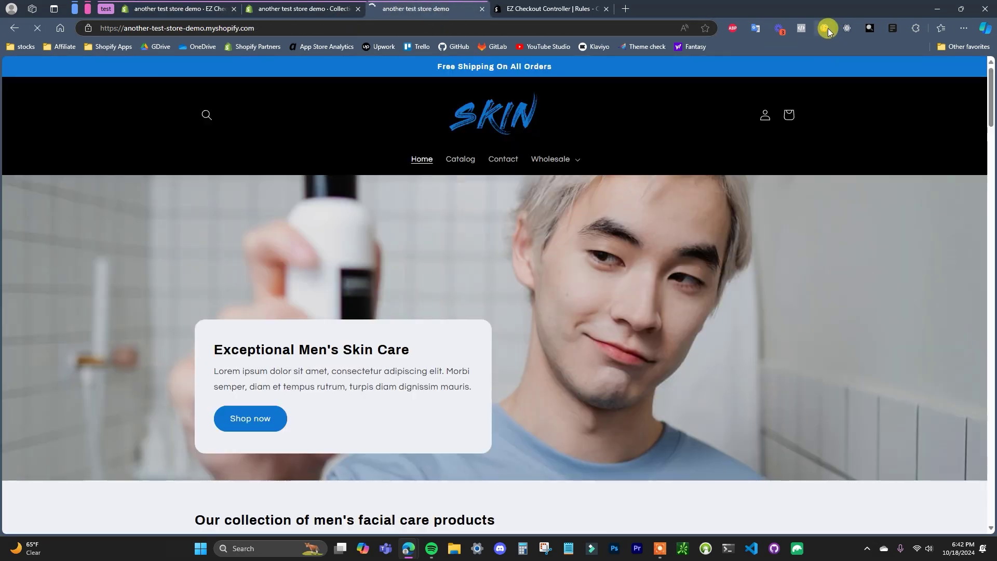
pyautogui.click(825, 28)
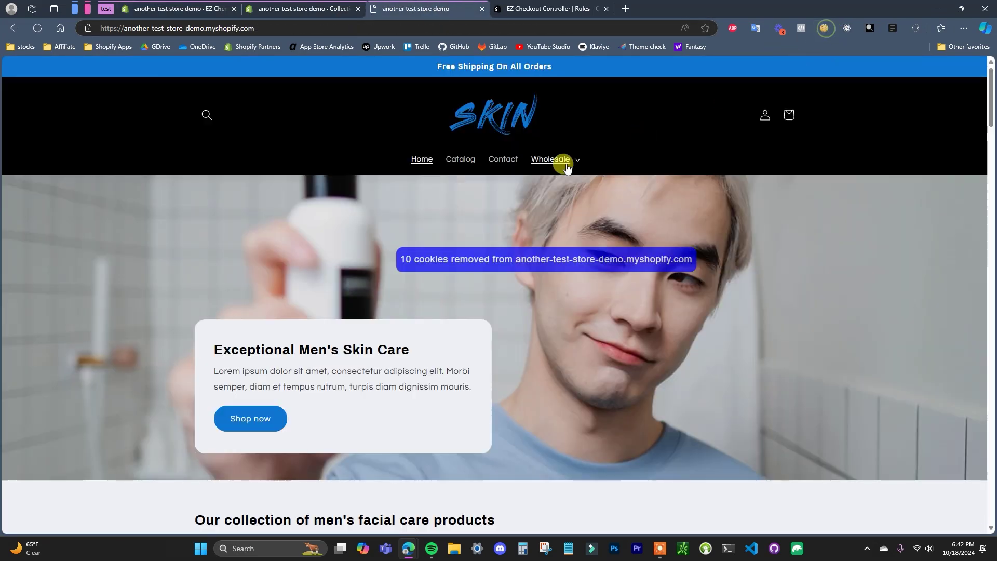
pyautogui.click(474, 164)
# - Add 7 Blue/Small Hoodies to the cart for a $175.00 subtotal
pyautogui.scroll(-4, 783, 248)
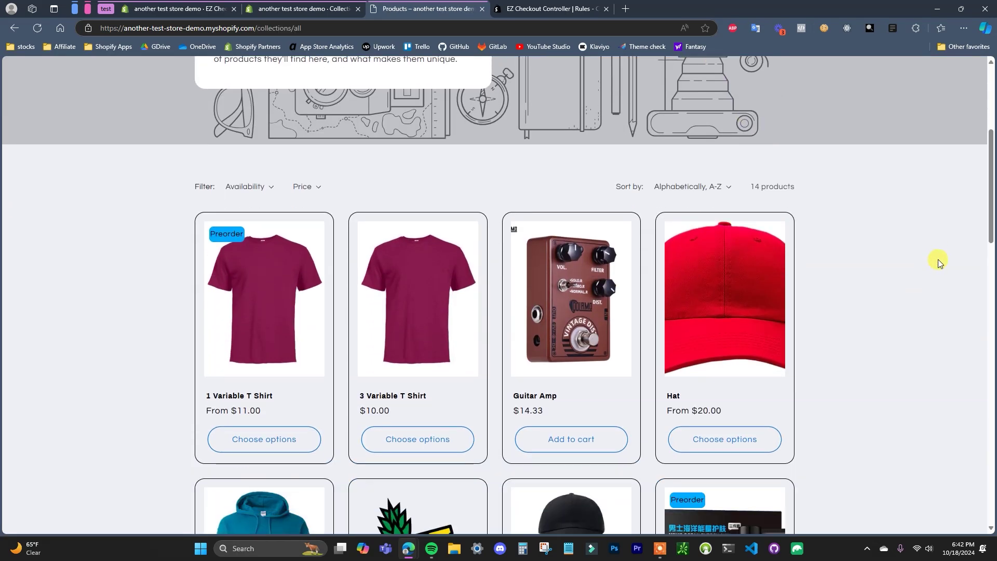
pyautogui.scroll(-2, 937, 262)
pyautogui.scroll(-4, 923, 294)
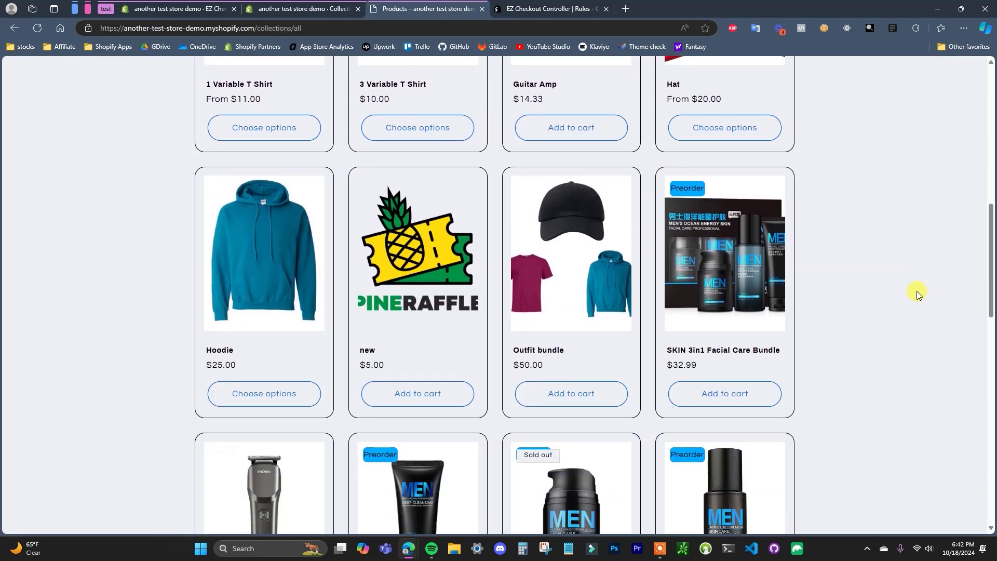
pyautogui.scroll(-1, 889, 292)
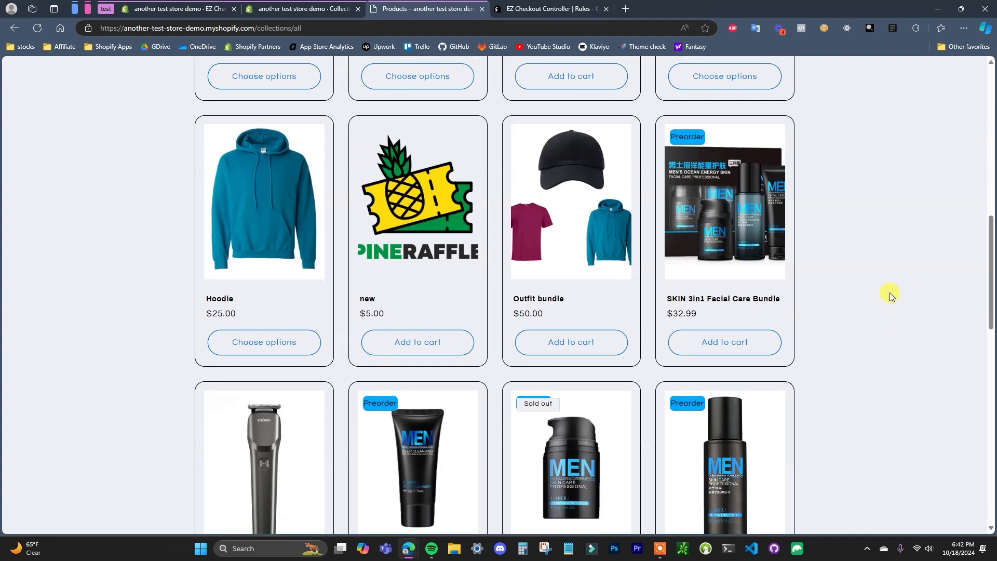
pyautogui.scroll(-2, 875, 333)
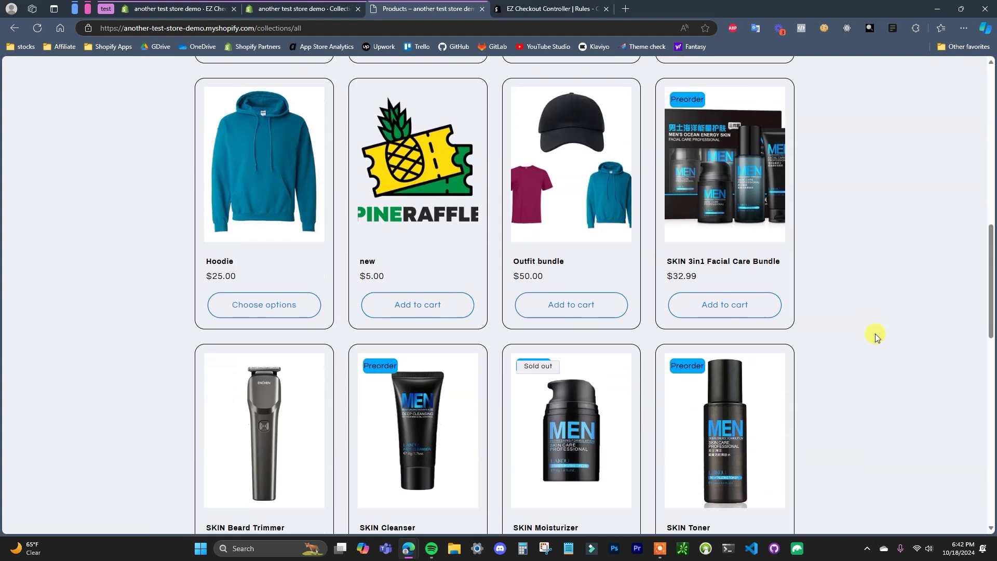
pyautogui.scroll(1, 872, 332)
pyautogui.click(223, 251)
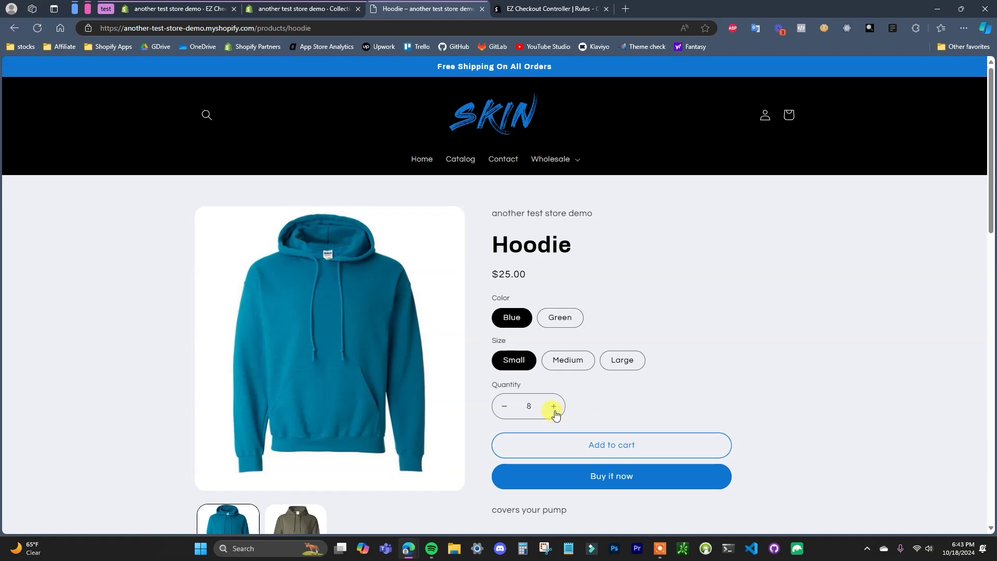
pyautogui.click(503, 408)
pyautogui.click(618, 441)
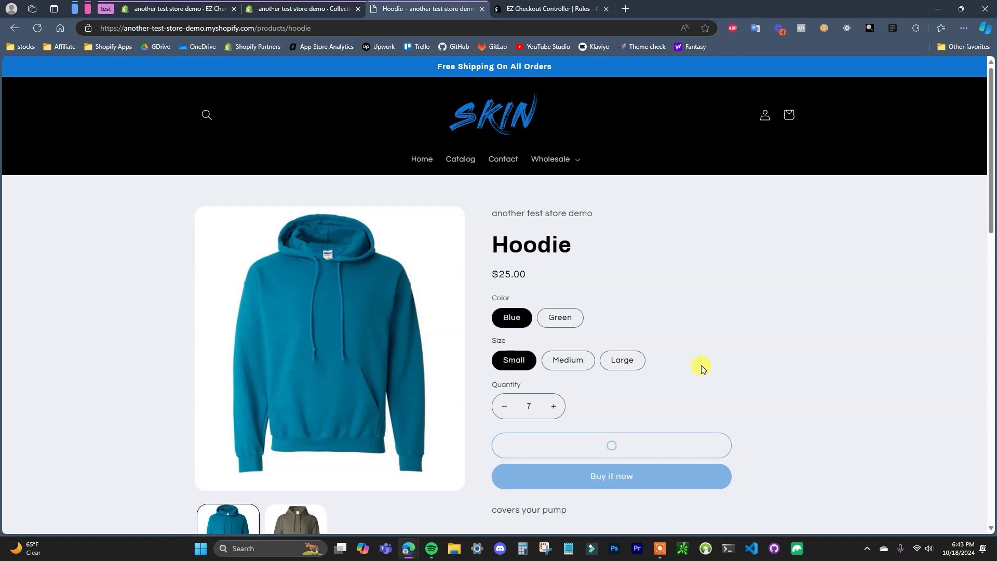
# - Add one T-Shirt 3 Pack and check out the 8-item, $197.00 cart
pyautogui.click(459, 170)
pyautogui.scroll(-5, 831, 341)
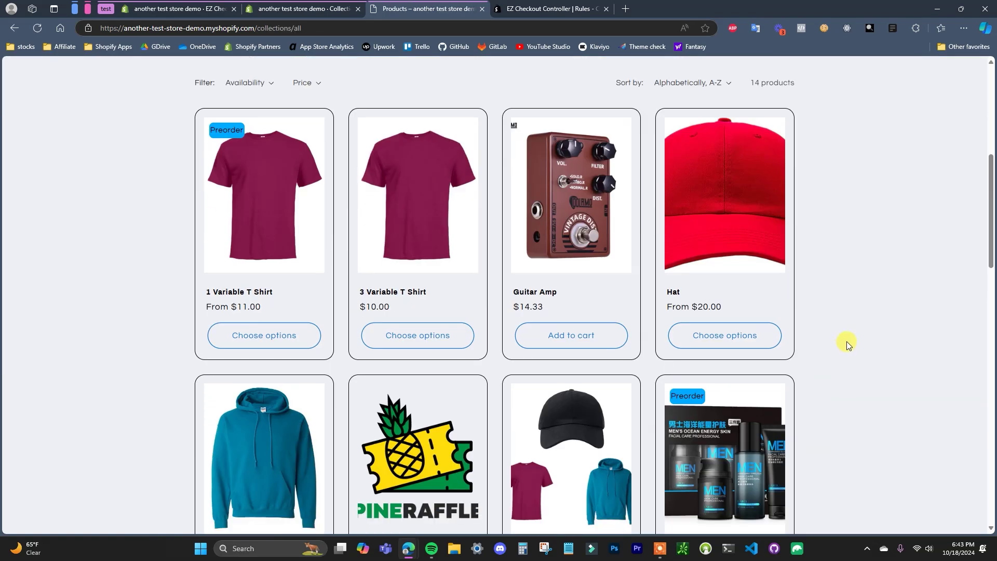
pyautogui.scroll(-10, 788, 341)
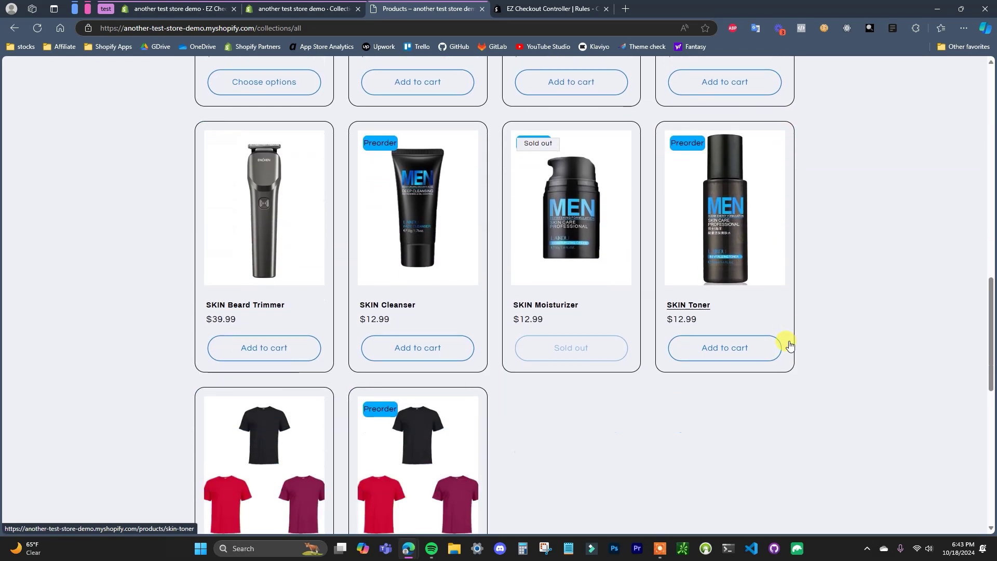
pyautogui.click(287, 467)
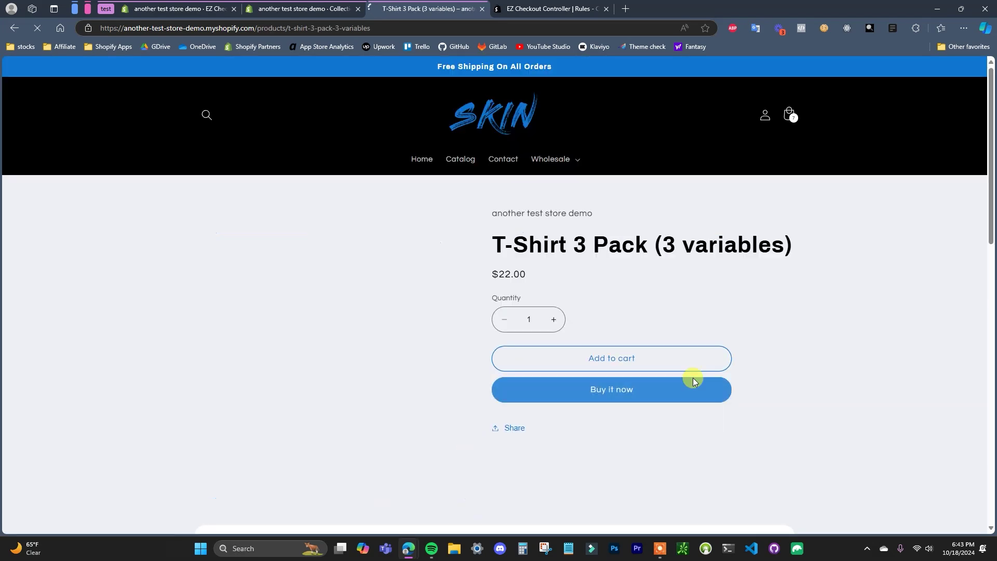
pyautogui.click(627, 357)
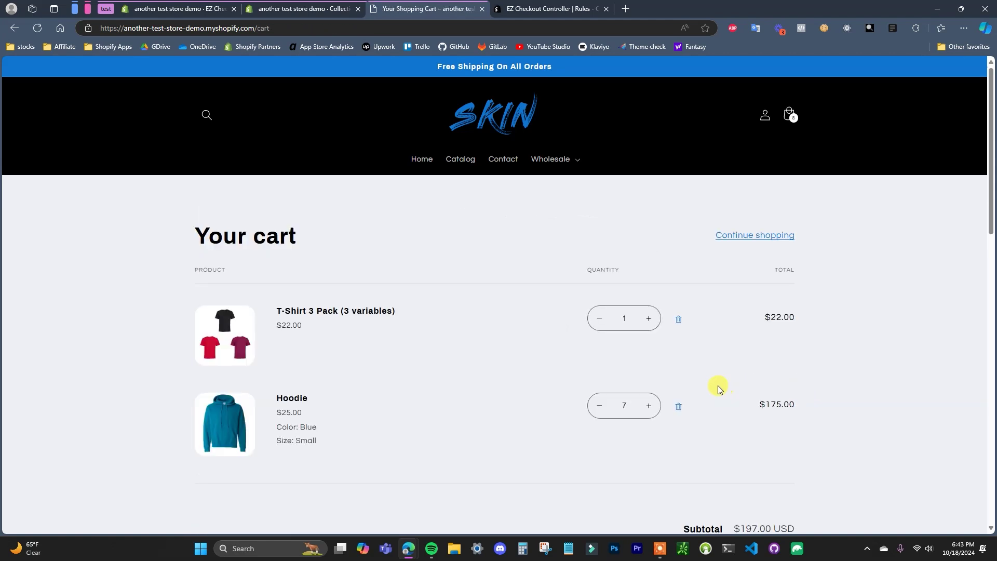
pyautogui.scroll(-2, 719, 384)
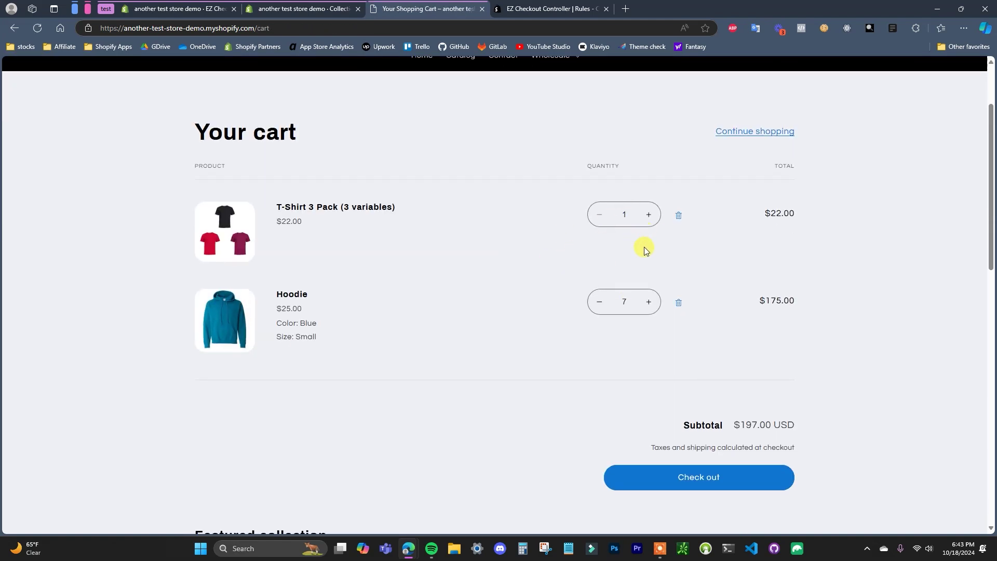
pyautogui.click(730, 482)
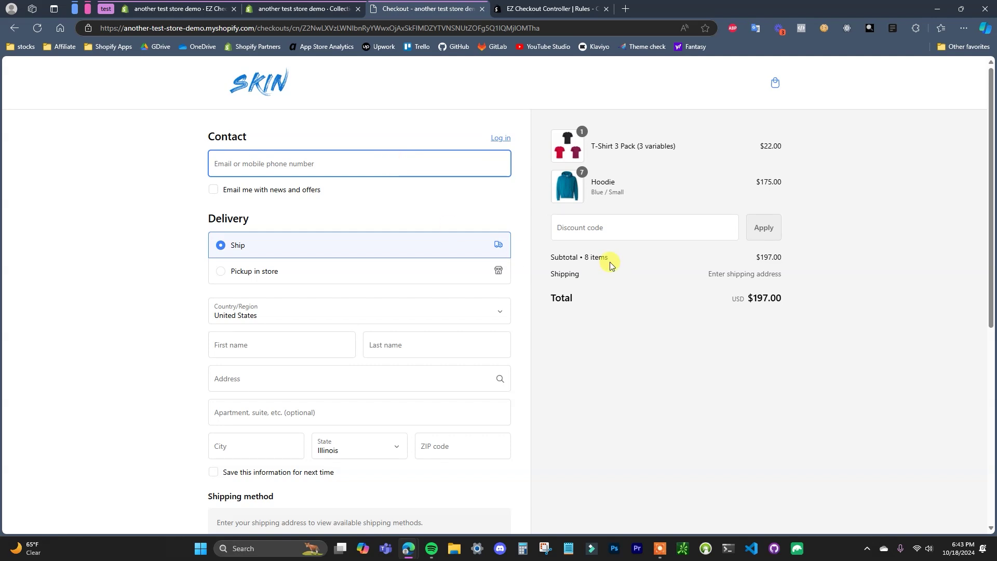
# - Autofill the delivery details and note the 'Minimum quantity for entire order is 10.' error
pyautogui.click(309, 151)
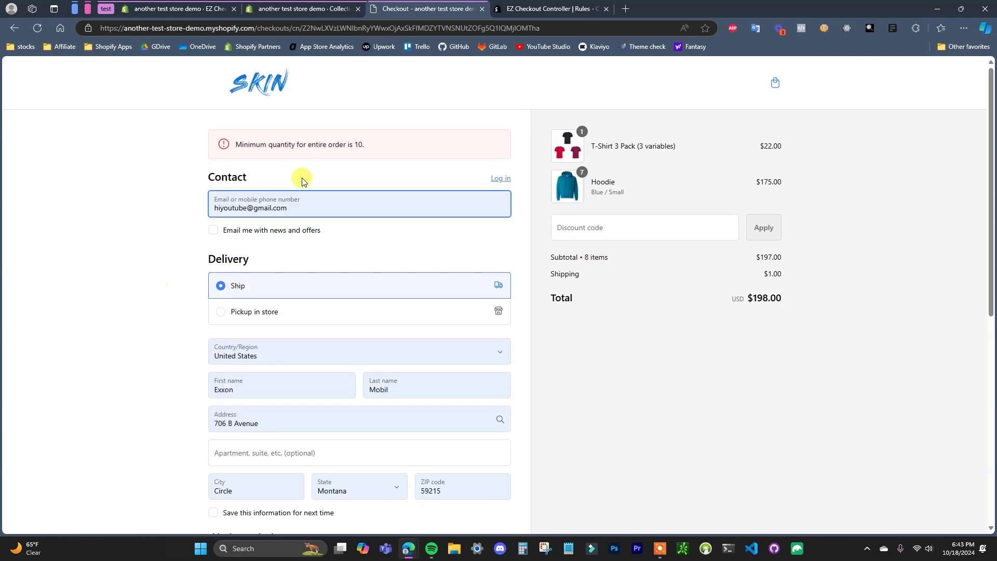
pyautogui.moveTo(362, 145); pyautogui.dragTo(268, 148)
pyautogui.click(366, 151)
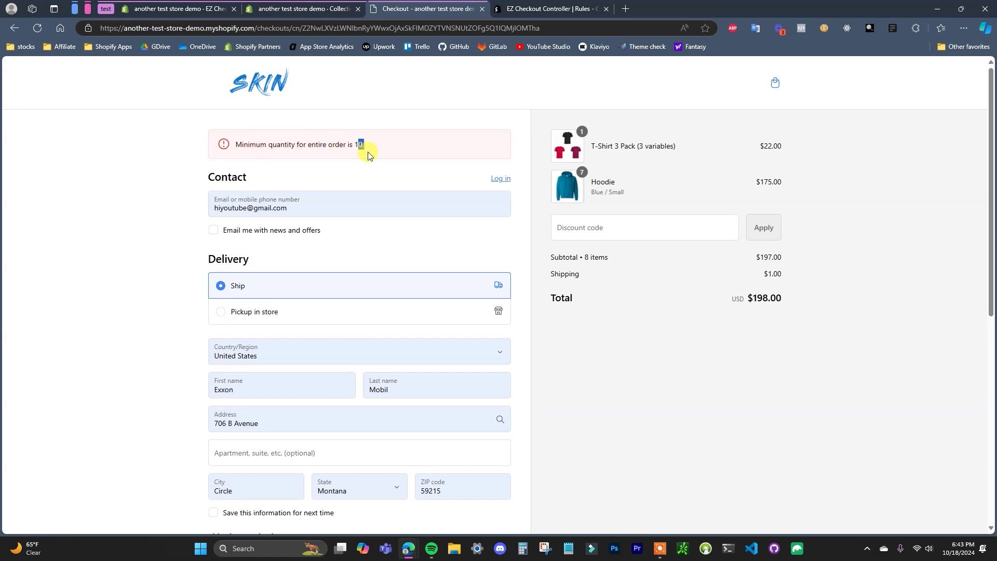
# - Compare the error against the rule settings, then leave checkout for the store home page
pyautogui.click(291, 8)
pyautogui.click(220, 7)
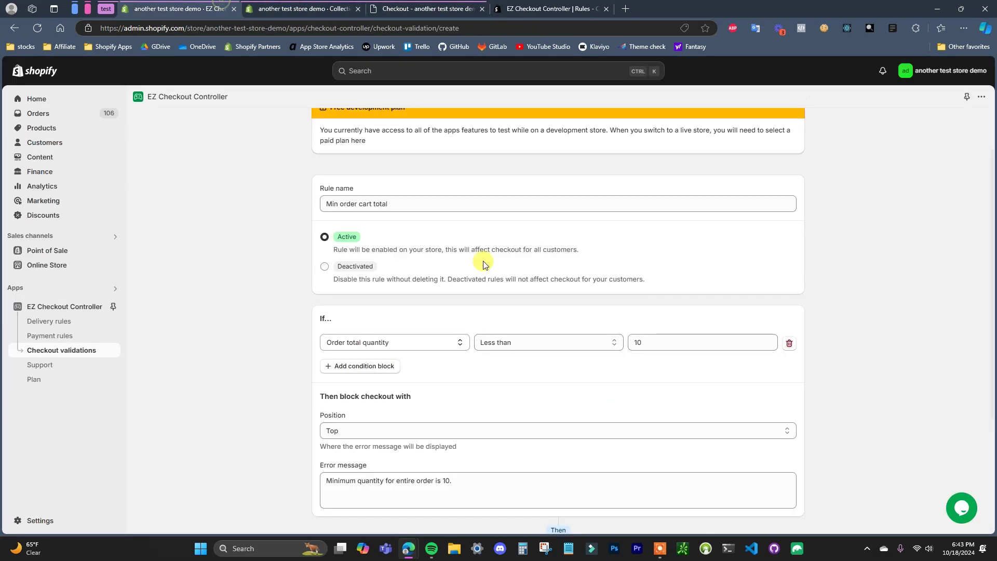
pyautogui.click(457, 9)
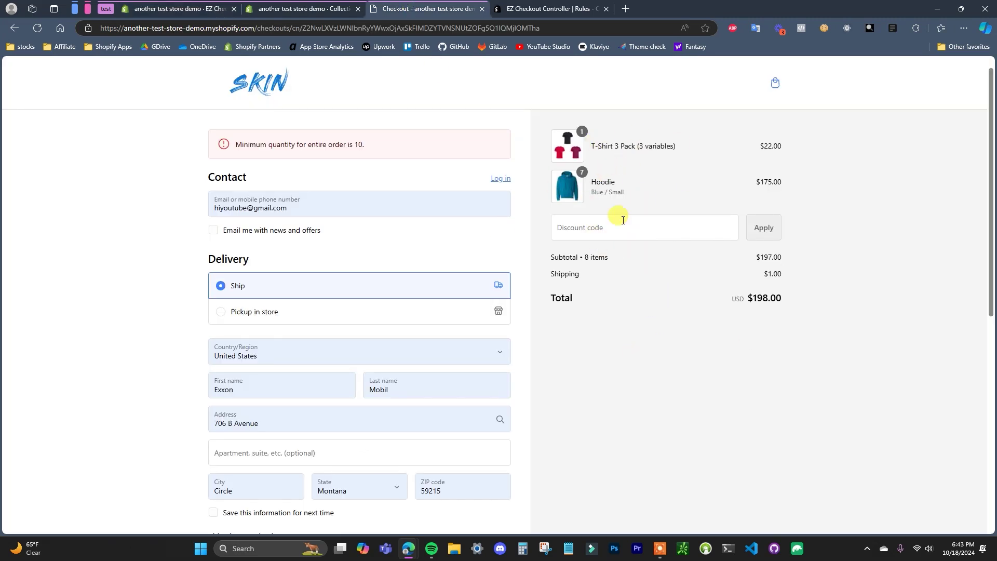
pyautogui.click(268, 85)
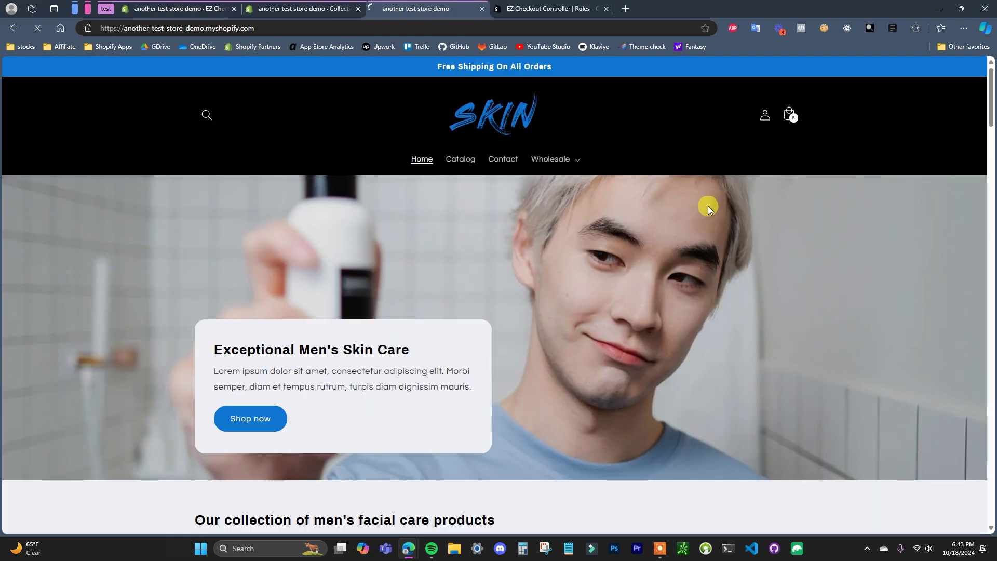
# - Raise the T-Shirt 3 Pack quantity to 3 and check out with 10 items
pyautogui.click(789, 116)
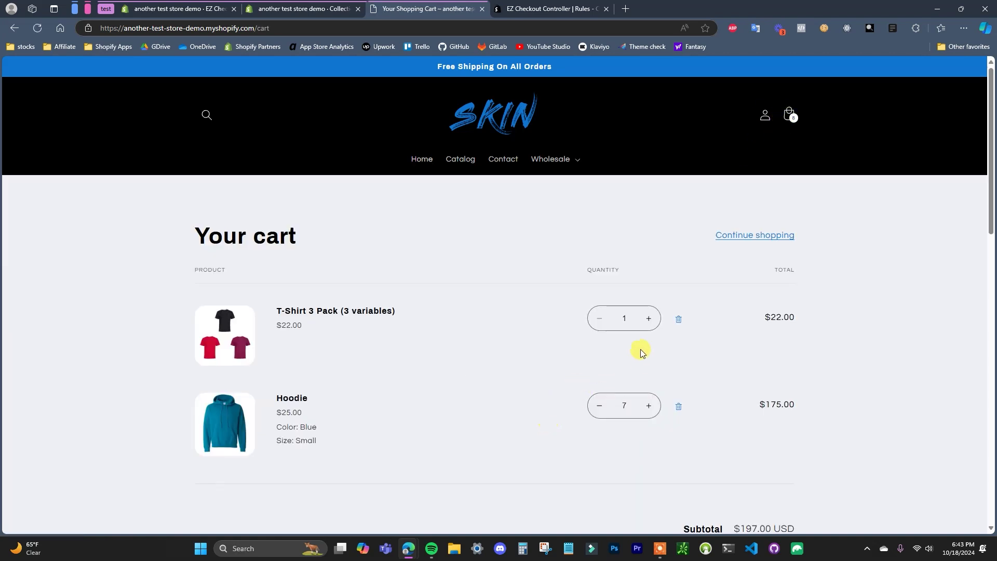
pyautogui.scroll(-3, 644, 317)
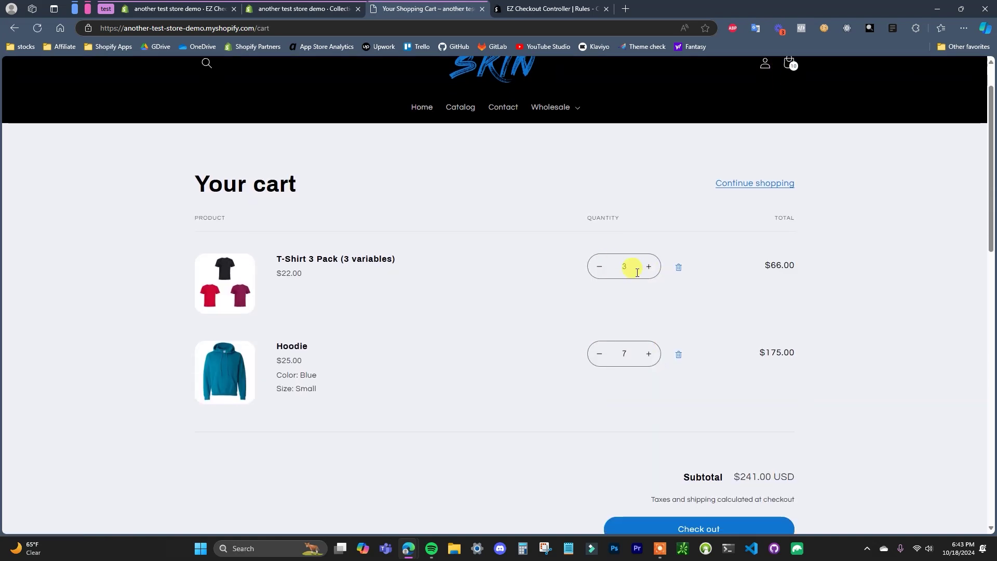
pyautogui.click(715, 430)
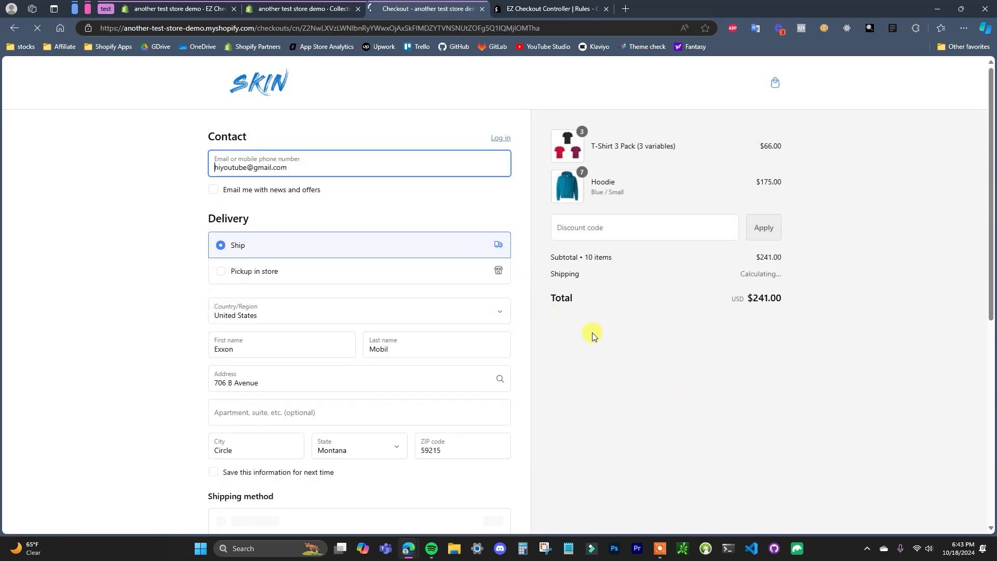
# - Enter the test card details (expiry 0226, code 123) and pay for the $242.00 order
pyautogui.scroll(-5, 581, 314)
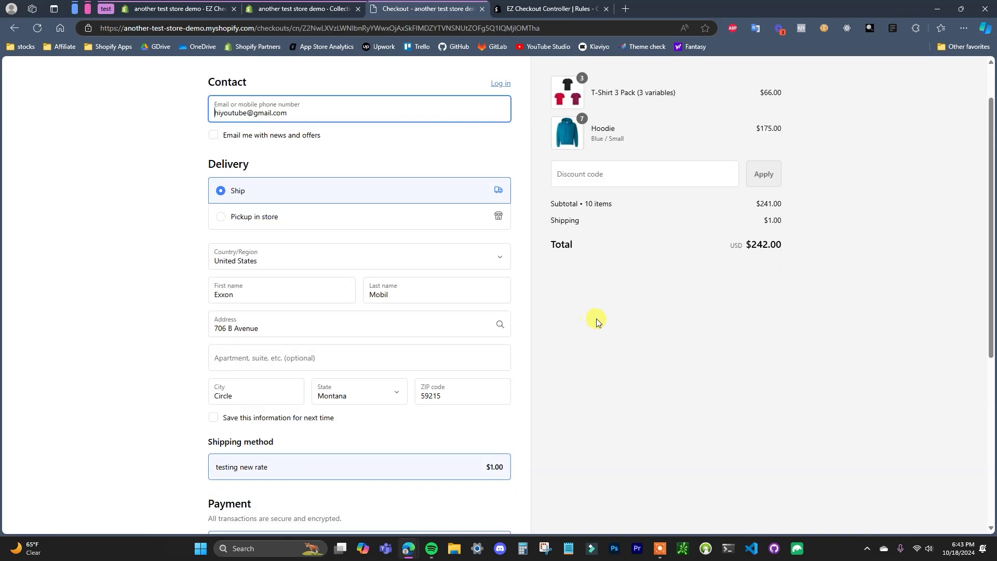
pyautogui.scroll(-1, 609, 323)
pyautogui.click(427, 318)
pyautogui.write('1')
pyautogui.press('Tab')
pyautogui.write('0226')
pyautogui.press('Tab')
pyautogui.write('123')
pyautogui.click(414, 474)
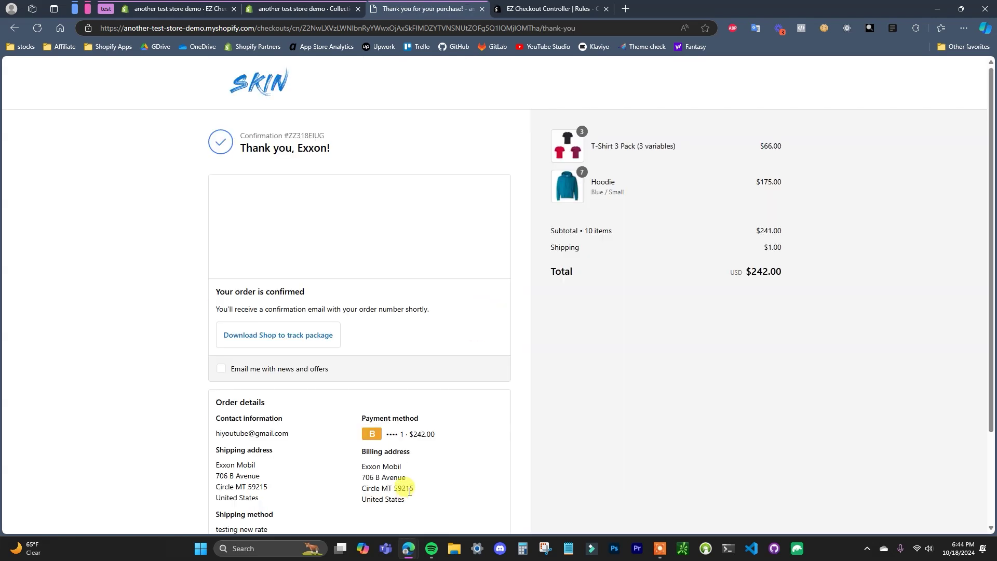
# - Glance at the app's store listing, then return to the 'Min order cart total' rule settings
pyautogui.click(213, 9)
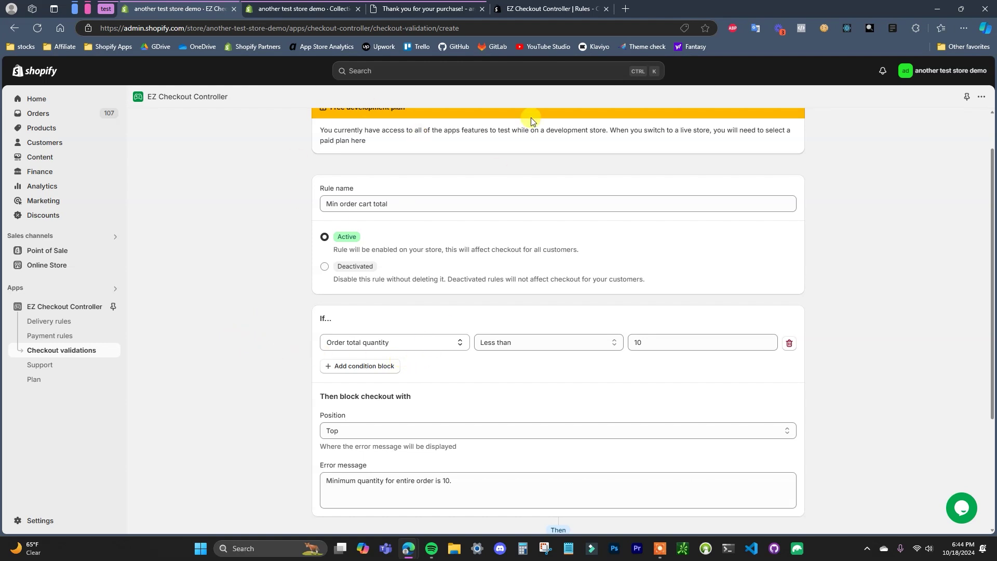
pyautogui.click(566, 8)
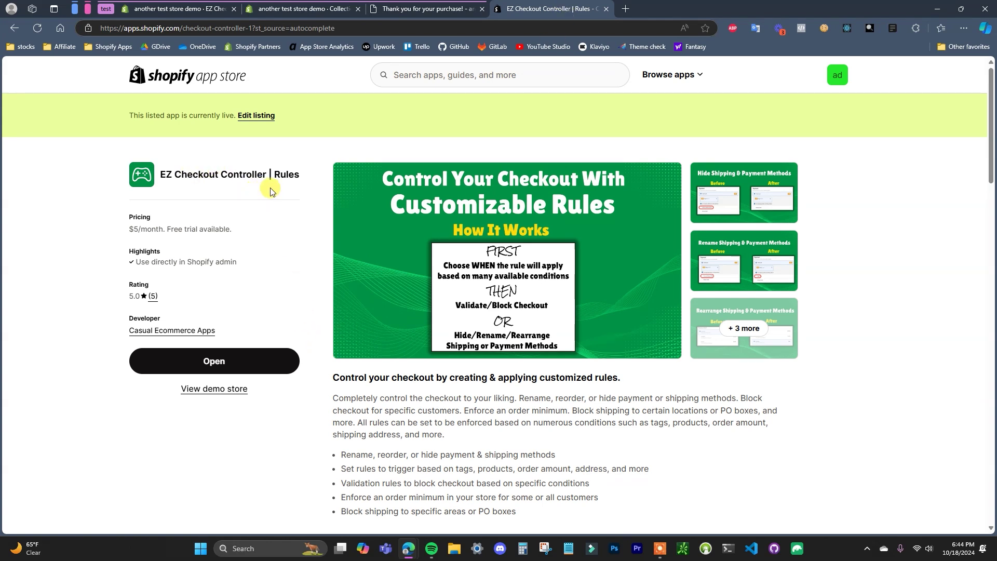
pyautogui.click(193, 8)
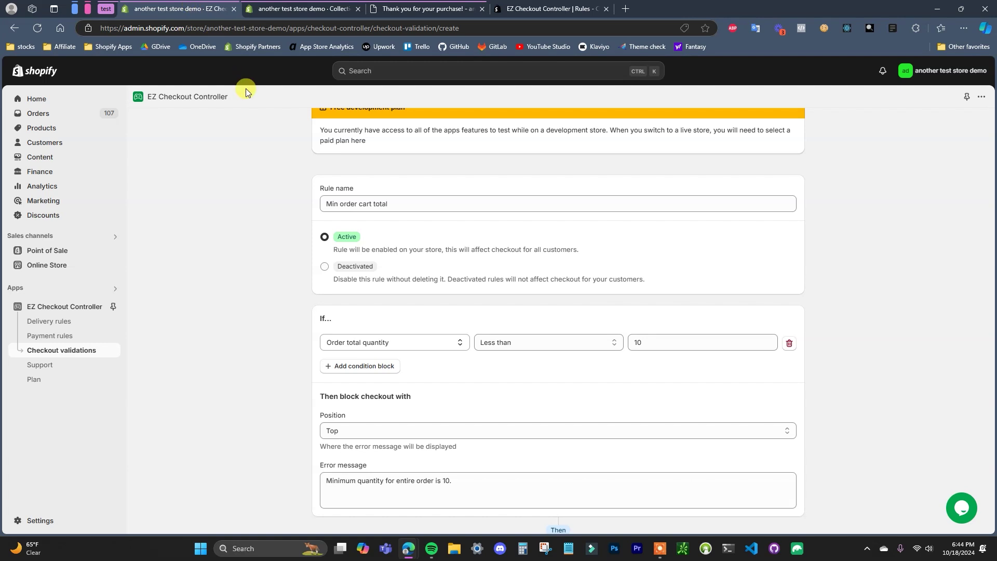